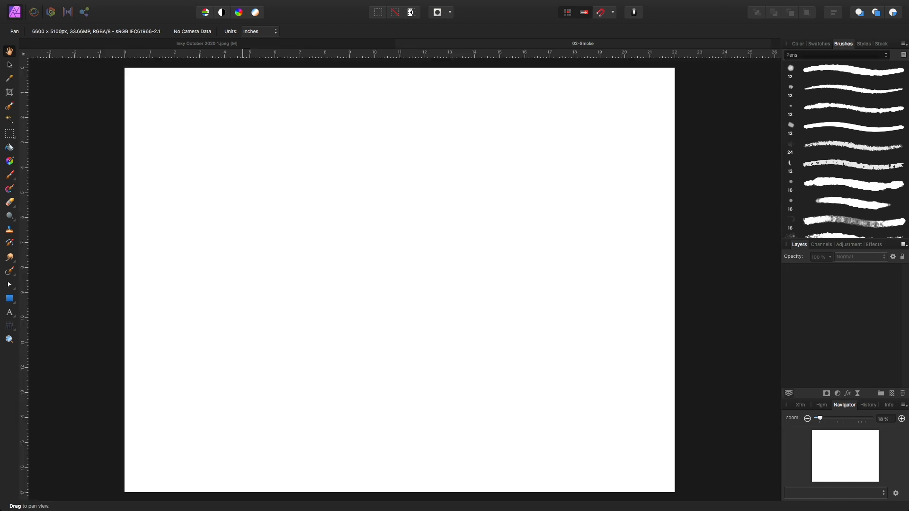
# Choose a 12 px textured brush from the Pencils category and add a new pixel layer for the sketch
pyautogui.click(836, 46)
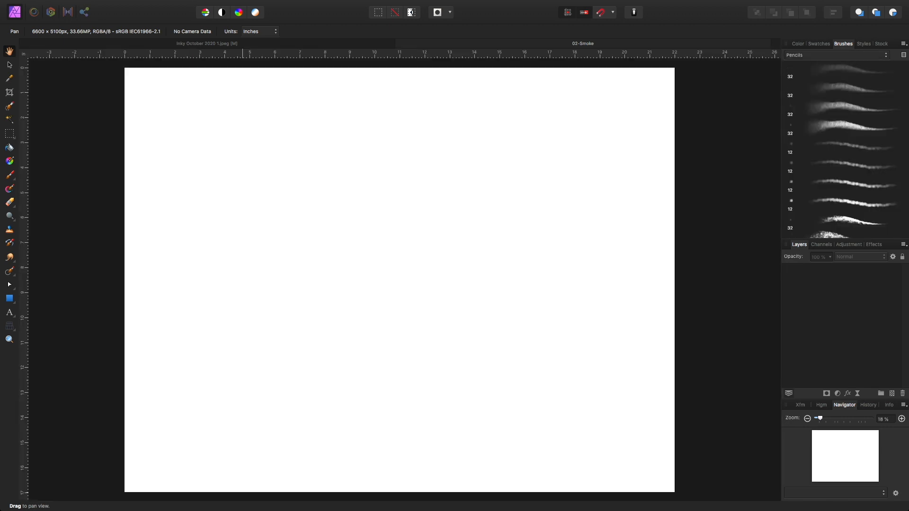
pyautogui.click(845, 165)
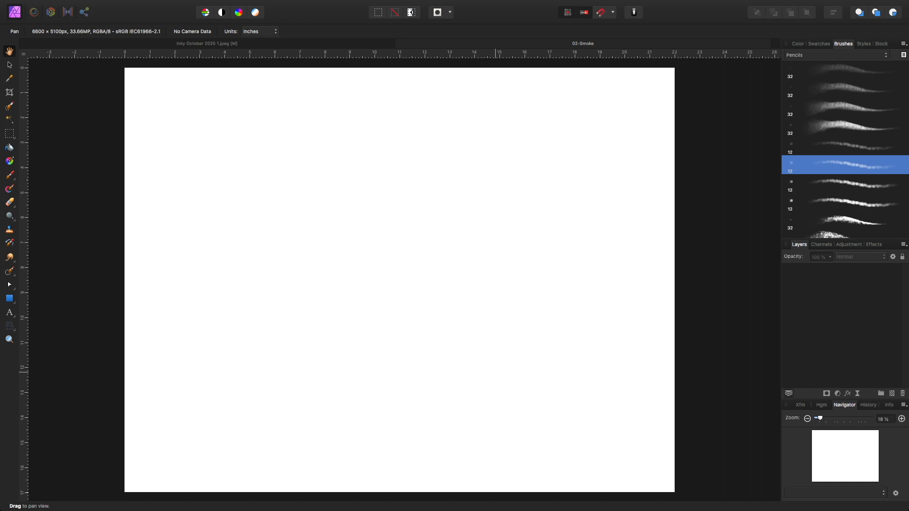
pyautogui.click(892, 393)
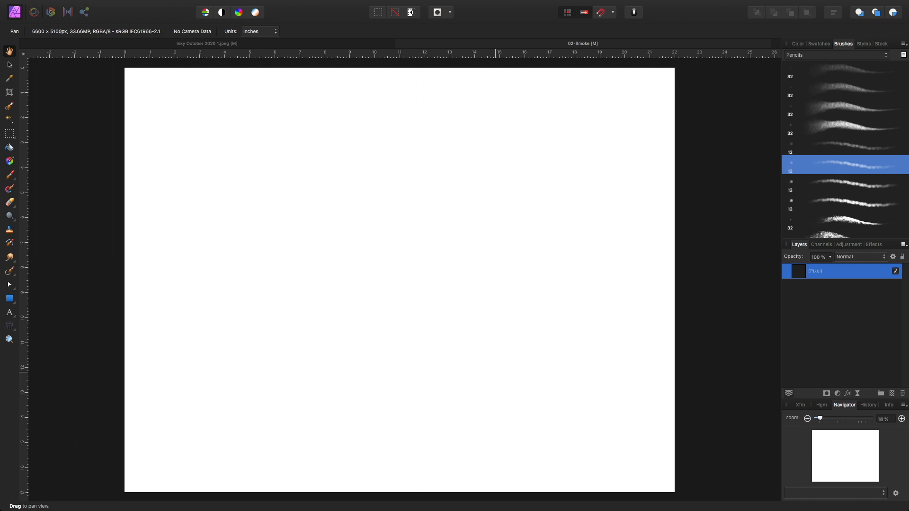
# Sketch a large round-toed boot and the standing figure's trouser legs along the page's left side with the Paint Brush
pyautogui.press('b')
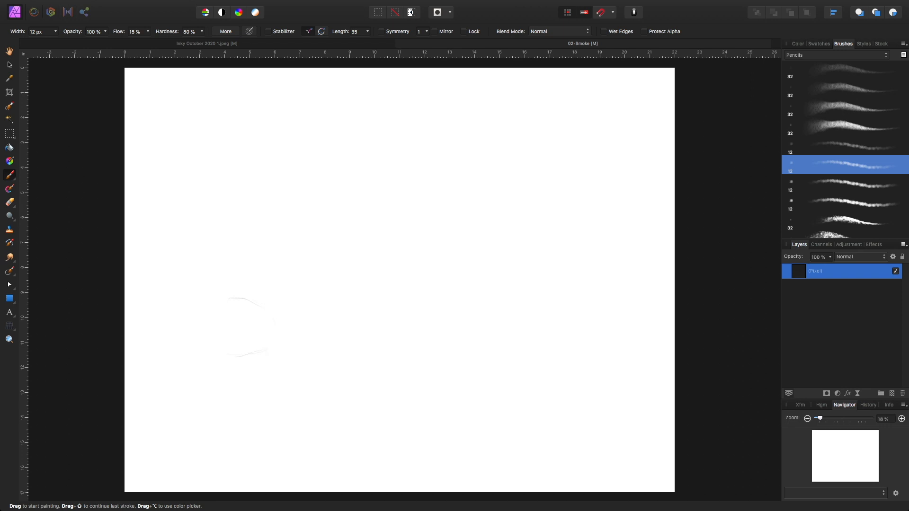
pyautogui.moveTo(268, 308); pyautogui.dragTo(177, 339)
pyautogui.moveTo(201, 293); pyautogui.dragTo(232, 298)
pyautogui.scroll(5, 399, 280)
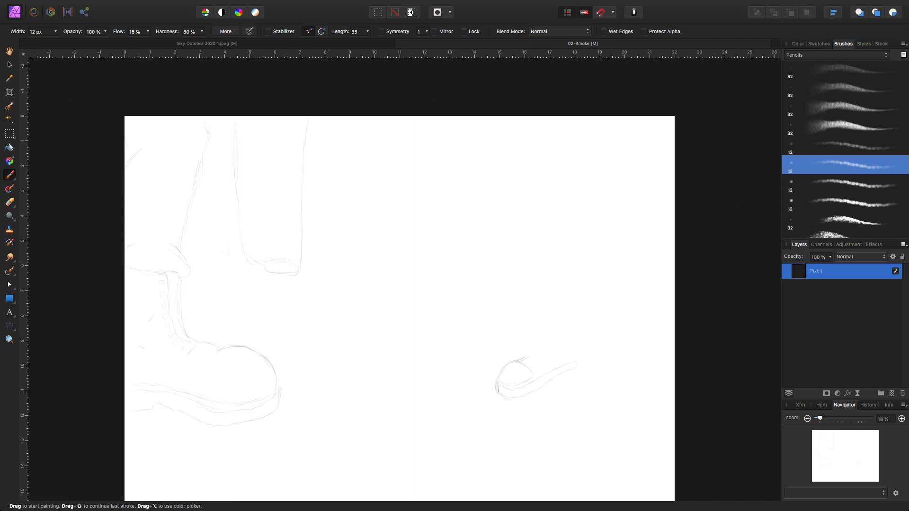
# Enlarge the eraser to about 112.7 px and erase the small shoe sketch and dark scribble on the page's right half
pyautogui.press('e')
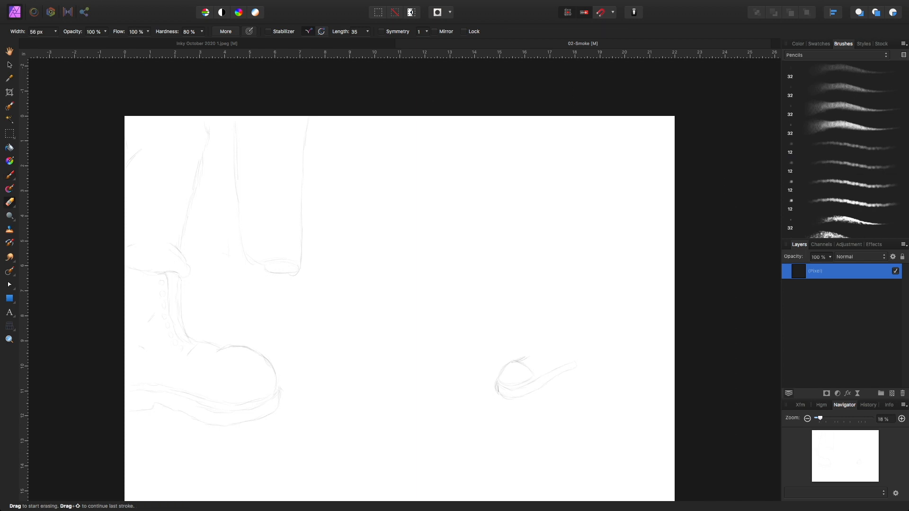
pyautogui.press(']')
pyautogui.press(']')
pyautogui.press(']')
pyautogui.press(']')
pyautogui.moveTo(497, 389); pyautogui.dragTo(517, 360)
pyautogui.moveTo(572, 367)
pyautogui.mouseDown()
pyautogui.moveTo(562, 394)
pyautogui.moveTo(577, 349)
pyautogui.mouseUp()
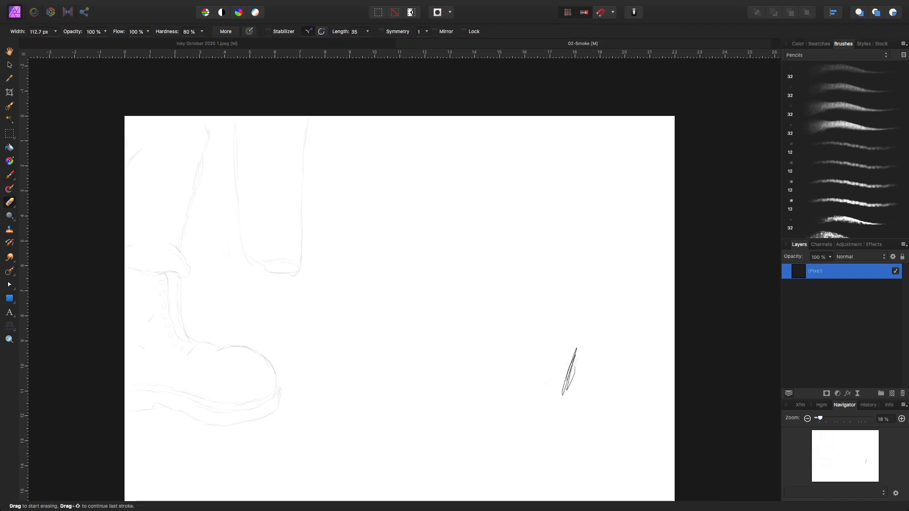
pyautogui.moveTo(576, 358)
pyautogui.mouseDown()
pyautogui.moveTo(568, 390)
pyautogui.moveTo(576, 350)
pyautogui.moveTo(568, 376)
pyautogui.mouseUp()
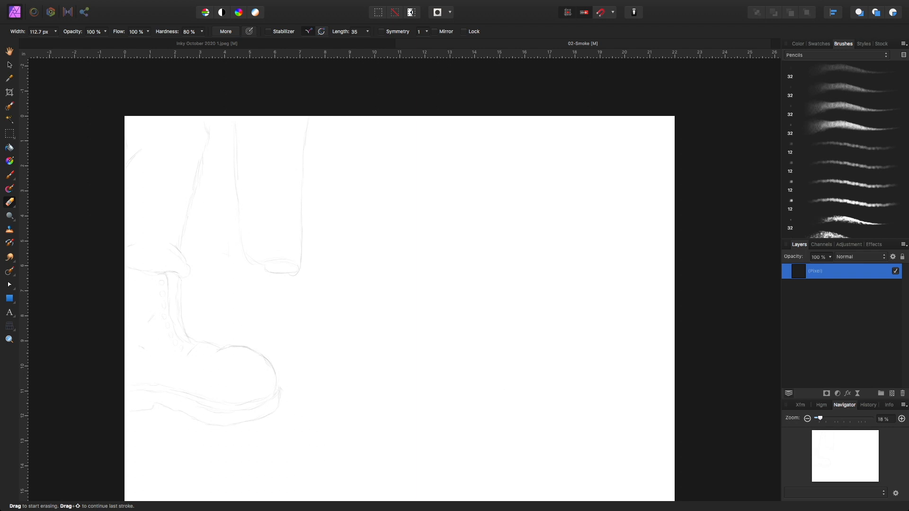
pyautogui.press('b')
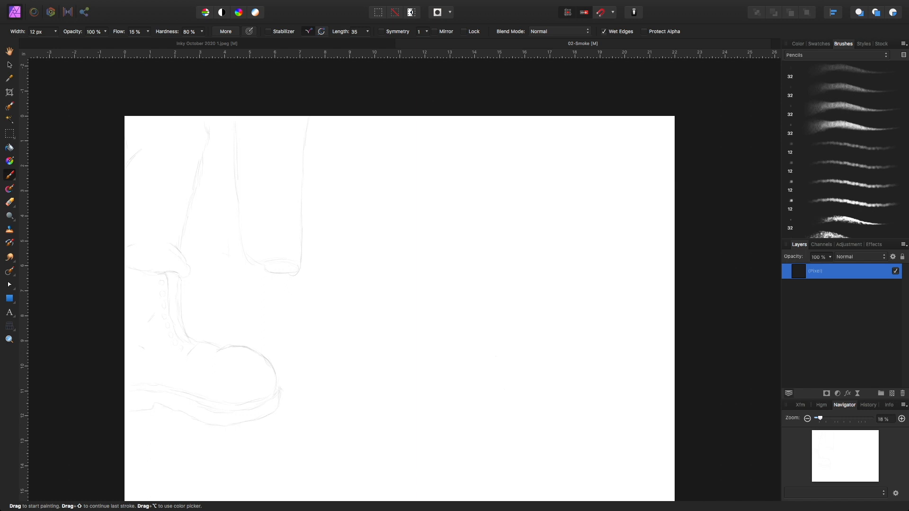
pyautogui.moveTo(487, 366); pyautogui.dragTo(497, 359)
pyautogui.press('e')
pyautogui.moveTo(517, 361)
pyautogui.mouseDown()
pyautogui.moveTo(533, 385)
pyautogui.moveTo(482, 388)
pyautogui.moveTo(482, 377)
pyautogui.mouseUp()
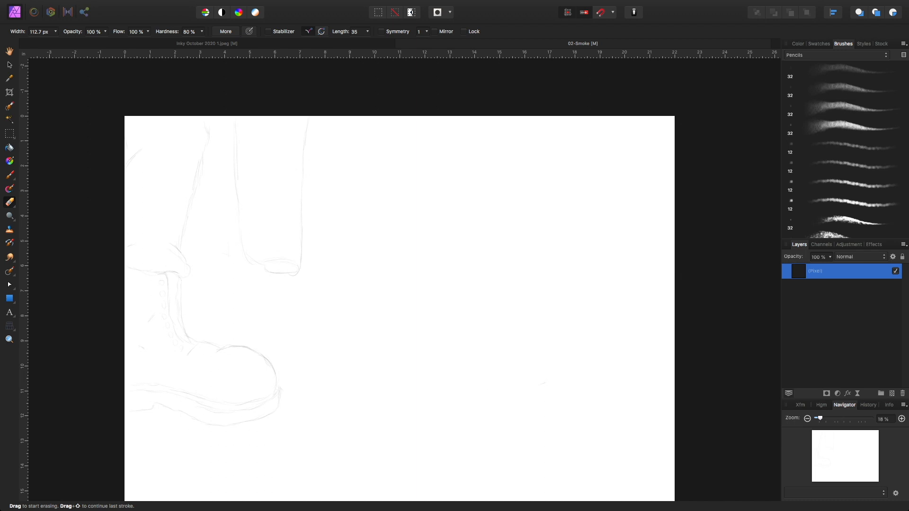
# Rough out an angled sneaker on the page's right half and erase the unwanted lines around its toe and sole
pyautogui.press('b')
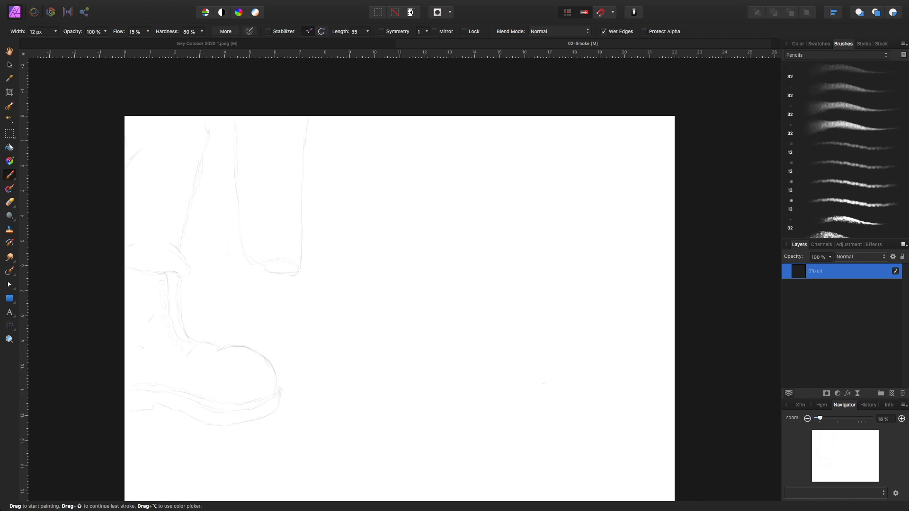
pyautogui.moveTo(519, 347); pyautogui.dragTo(539, 355)
pyautogui.moveTo(503, 372); pyautogui.dragTo(521, 382)
pyautogui.moveTo(534, 383); pyautogui.dragTo(548, 369)
pyautogui.moveTo(557, 358); pyautogui.dragTo(566, 340)
pyautogui.press('e')
pyautogui.moveTo(518, 349)
pyautogui.mouseDown()
pyautogui.moveTo(547, 370)
pyautogui.moveTo(500, 377)
pyautogui.mouseUp()
pyautogui.moveTo(571, 332); pyautogui.dragTo(539, 379)
# Sketch the sneaker's details and the lower leg above it, plus the bent knee near the page's upper right
pyautogui.press('b')
pyautogui.moveTo(569, 366); pyautogui.dragTo(581, 356)
pyautogui.moveTo(588, 259); pyautogui.dragTo(581, 279)
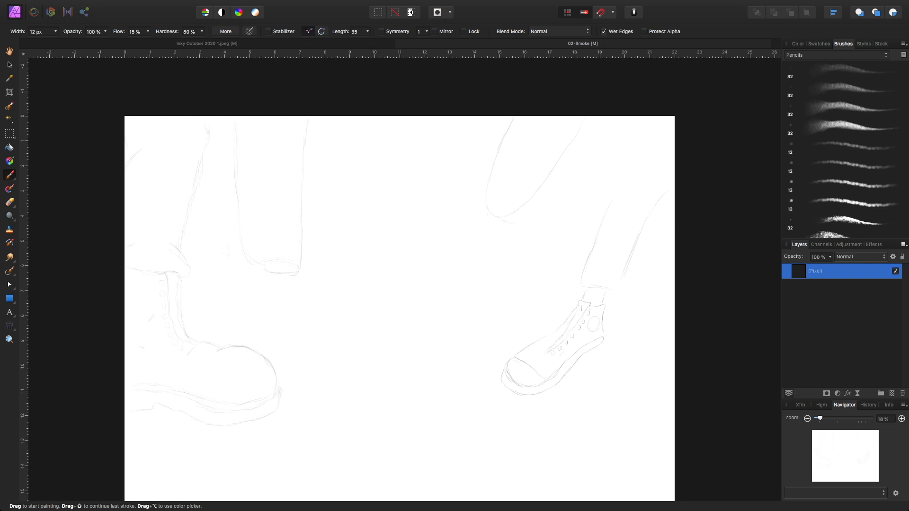
pyautogui.moveTo(556, 193); pyautogui.dragTo(536, 213)
# Sketch a smoke cloud between the two figures and a canister at the page's lower right with smoke trailing from it
pyautogui.moveTo(217, 283); pyautogui.dragTo(263, 278)
pyautogui.scroll(-3, 398, 284)
pyautogui.moveTo(516, 415); pyautogui.dragTo(514, 425)
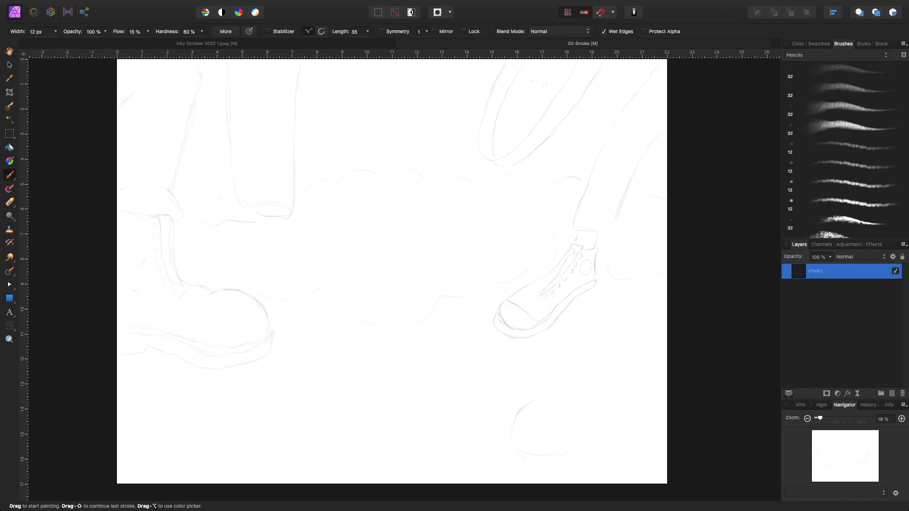
pyautogui.press('e')
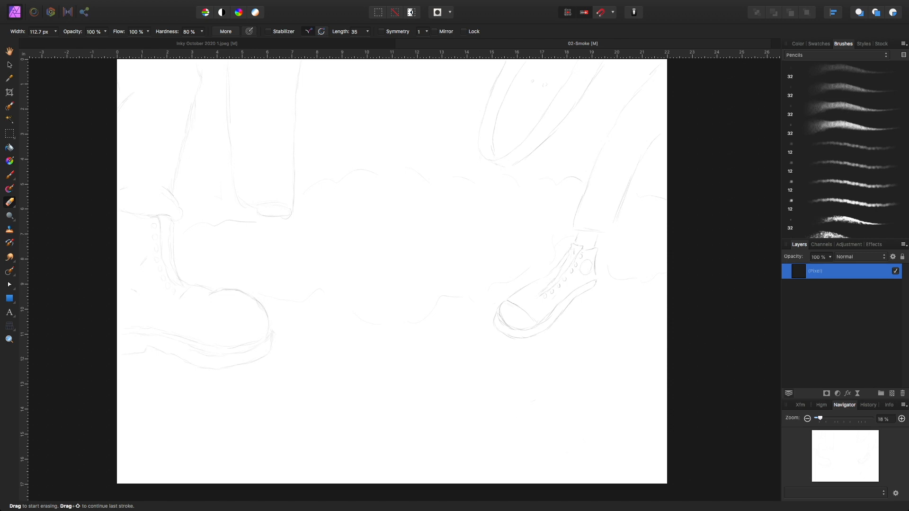
pyautogui.press('b')
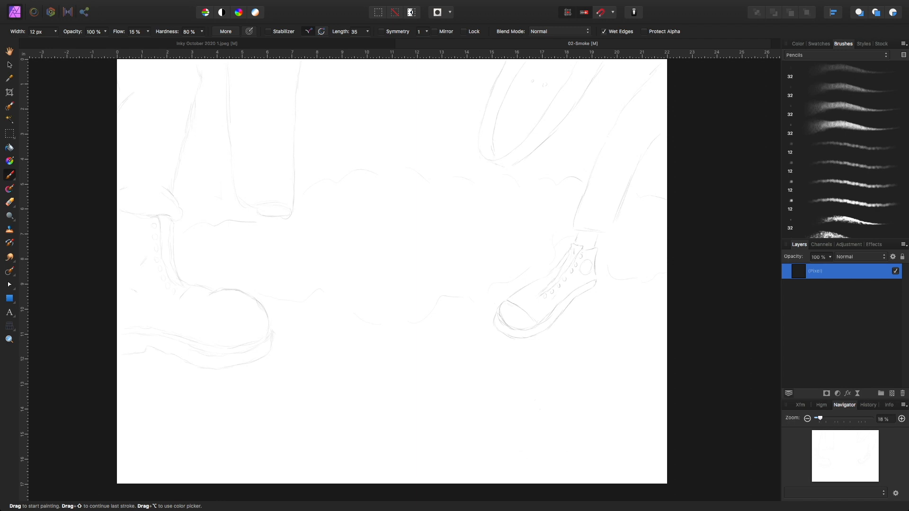
pyautogui.moveTo(525, 444); pyautogui.dragTo(540, 419)
pyautogui.moveTo(501, 356); pyautogui.dragTo(521, 391)
# Add a new pixel layer for inking and choose the first 12 px brush from the Pens category
pyautogui.press('super+shift+n')
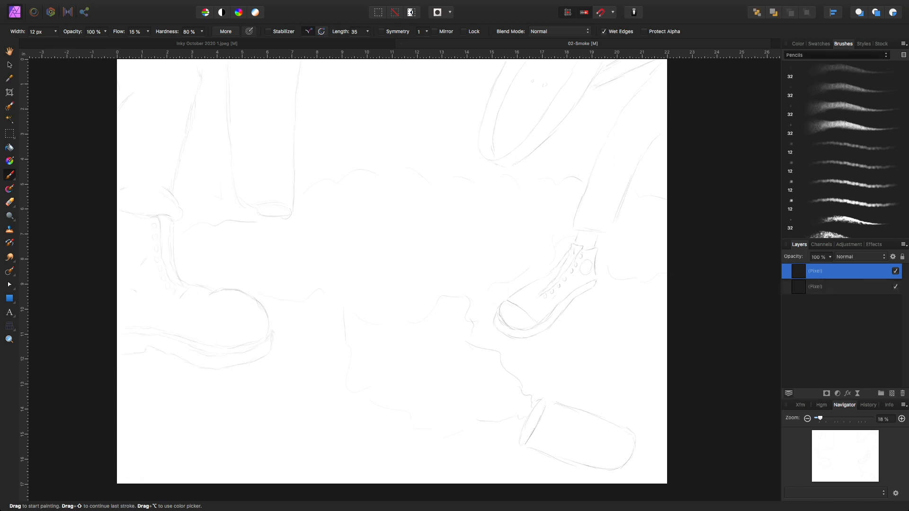
pyautogui.click(823, 63)
pyautogui.click(845, 70)
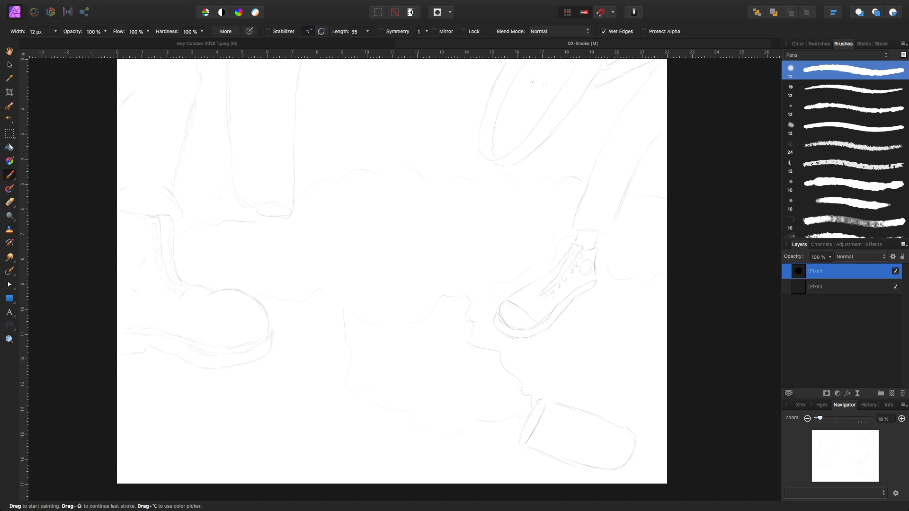
# Ink two small marks on the bent knee and cross-hatch the shadow beneath the thigh at the page's upper-right edge
pyautogui.moveTo(533, 79); pyautogui.dragTo(534, 81)
pyautogui.moveTo(608, 64)
pyautogui.mouseDown()
pyautogui.moveTo(609, 100)
pyautogui.moveTo(593, 143)
pyautogui.mouseUp()
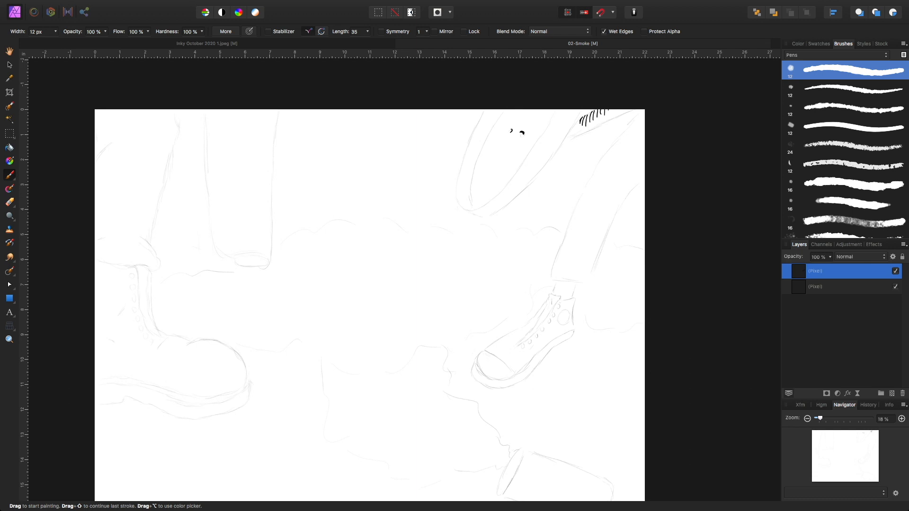
pyautogui.moveTo(585, 114)
pyautogui.mouseDown()
pyautogui.moveTo(581, 124)
pyautogui.moveTo(613, 111)
pyautogui.moveTo(585, 124)
pyautogui.mouseUp()
# Hatch the trouser leg above the sneaker with short curved strokes, inking its hem and the sock below
pyautogui.moveTo(615, 144)
pyautogui.mouseDown()
pyautogui.moveTo(629, 150)
pyautogui.moveTo(584, 219)
pyautogui.mouseUp()
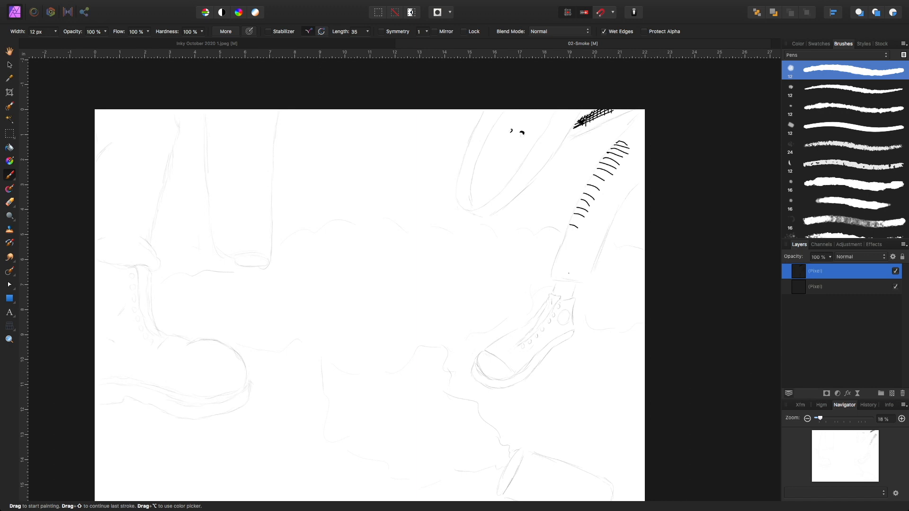
pyautogui.moveTo(565, 271)
pyautogui.mouseDown()
pyautogui.moveTo(591, 253)
pyautogui.moveTo(586, 238)
pyautogui.moveTo(593, 241)
pyautogui.moveTo(576, 209)
pyautogui.moveTo(595, 217)
pyautogui.moveTo(587, 208)
pyautogui.moveTo(595, 181)
pyautogui.moveTo(644, 141)
pyautogui.mouseUp()
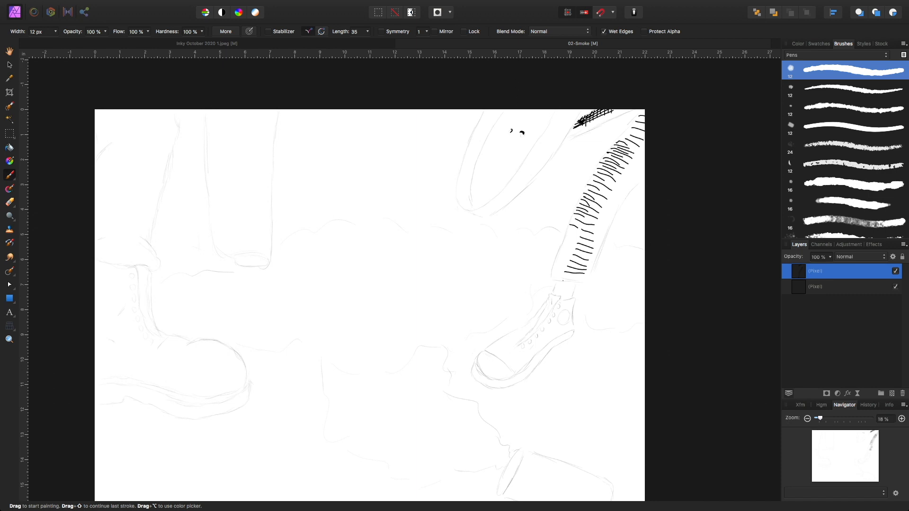
pyautogui.moveTo(562, 281); pyautogui.dragTo(575, 281)
pyautogui.moveTo(562, 277); pyautogui.dragTo(584, 274)
pyautogui.moveTo(568, 235); pyautogui.dragTo(576, 239)
pyautogui.moveTo(553, 272); pyautogui.dragTo(562, 274)
pyautogui.moveTo(595, 217)
pyautogui.mouseDown()
pyautogui.moveTo(605, 224)
pyautogui.moveTo(609, 214)
pyautogui.mouseUp()
pyautogui.moveTo(621, 174)
pyautogui.mouseDown()
pyautogui.moveTo(634, 182)
pyautogui.moveTo(638, 170)
pyautogui.mouseUp()
pyautogui.moveTo(563, 284)
pyautogui.mouseDown()
pyautogui.moveTo(575, 287)
pyautogui.moveTo(570, 296)
pyautogui.mouseUp()
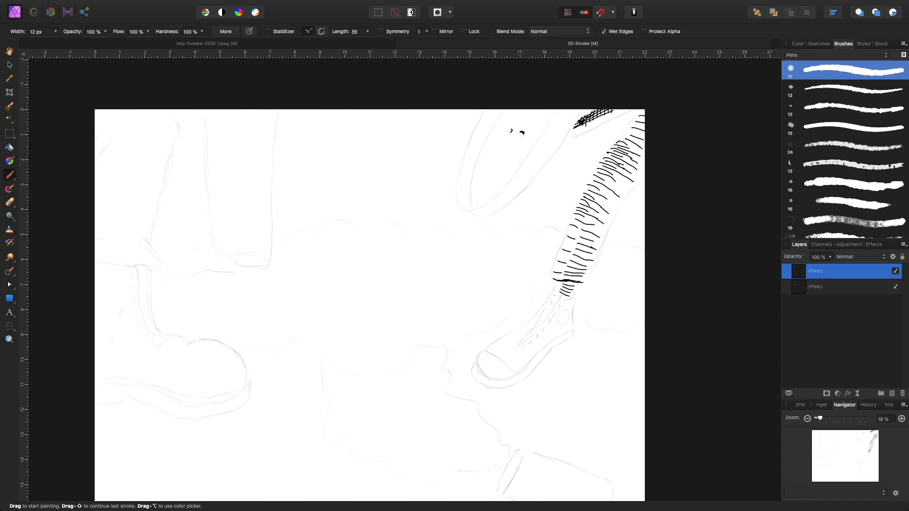
# Reduce the brush width to 7.4 px and add finer hatching strokes to the trouser leg above the sneaker
pyautogui.press('[')
pyautogui.press('[')
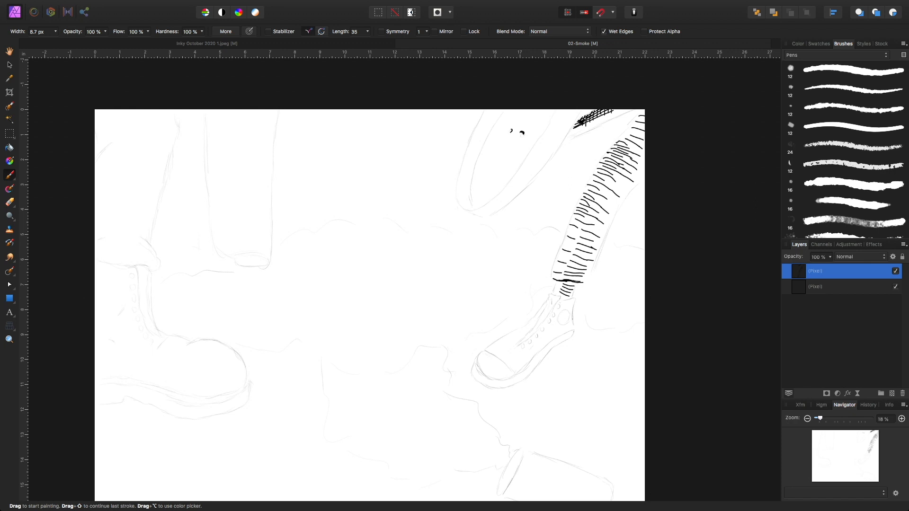
pyautogui.press('[')
pyautogui.moveTo(595, 182)
pyautogui.mouseDown()
pyautogui.moveTo(614, 182)
pyautogui.moveTo(621, 163)
pyautogui.mouseUp()
pyautogui.moveTo(576, 222); pyautogui.dragTo(590, 227)
# Ink the sneaker's laces, toe cap and sole lines, and cross-hatch its toe bumper
pyautogui.moveTo(540, 320); pyautogui.dragTo(525, 337)
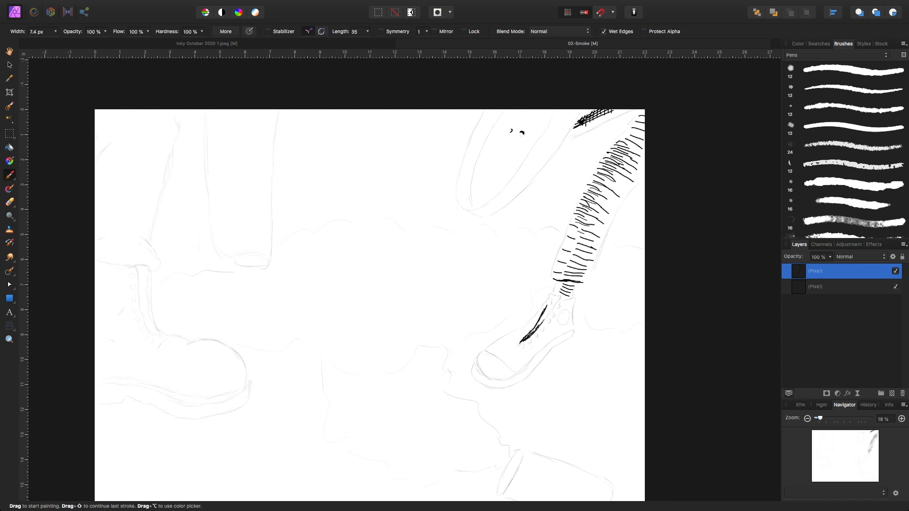
pyautogui.moveTo(541, 321); pyautogui.dragTo(533, 331)
pyautogui.moveTo(478, 365)
pyautogui.mouseDown()
pyautogui.moveTo(518, 377)
pyautogui.moveTo(508, 380)
pyautogui.moveTo(572, 329)
pyautogui.mouseUp()
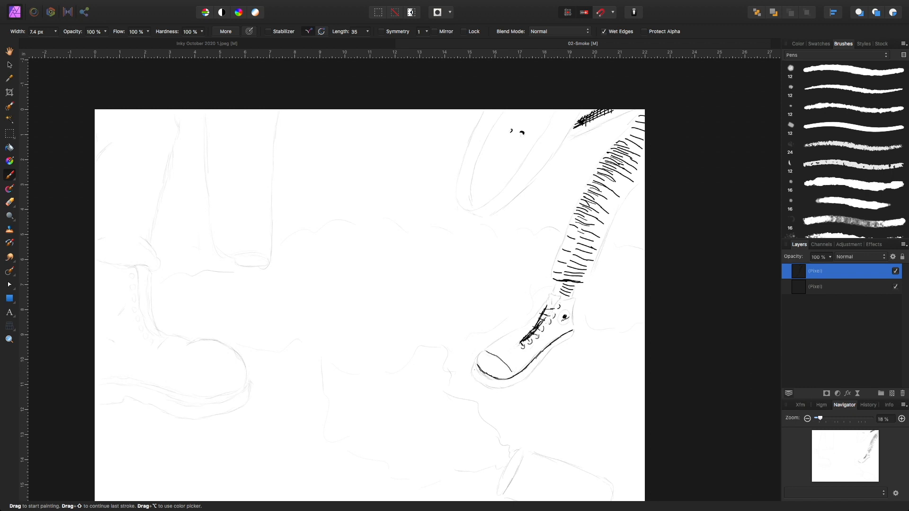
pyautogui.moveTo(479, 371); pyautogui.dragTo(494, 384)
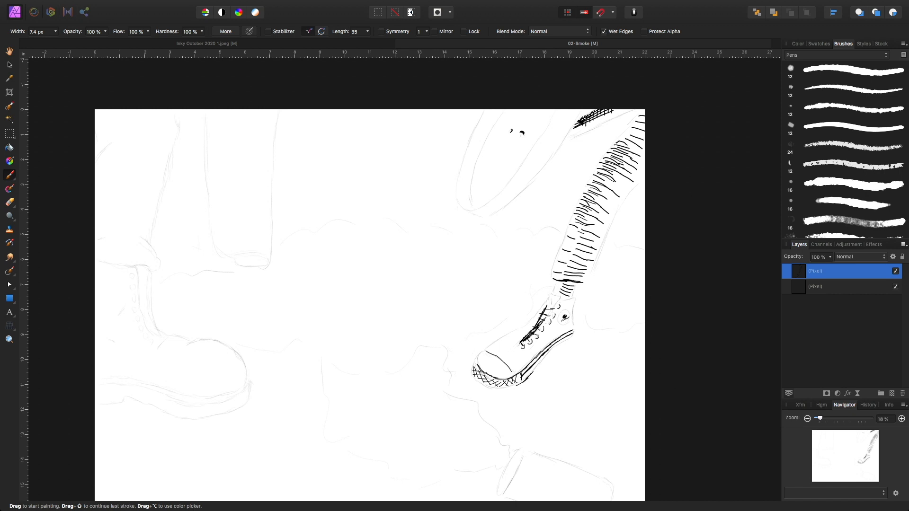
# Ink the sneaker's underside and build up dense cross-hatched shading beneath its sole and heel
pyautogui.moveTo(511, 390)
pyautogui.mouseDown()
pyautogui.moveTo(479, 386)
pyautogui.moveTo(515, 388)
pyautogui.moveTo(559, 369)
pyautogui.moveTo(552, 358)
pyautogui.moveTo(572, 359)
pyautogui.mouseUp()
pyautogui.moveTo(552, 369)
pyautogui.mouseDown()
pyautogui.moveTo(568, 360)
pyautogui.moveTo(562, 348)
pyautogui.mouseUp()
pyautogui.moveTo(552, 363)
pyautogui.mouseDown()
pyautogui.moveTo(567, 354)
pyautogui.moveTo(576, 362)
pyautogui.moveTo(575, 345)
pyautogui.mouseUp()
pyautogui.moveTo(559, 354); pyautogui.dragTo(575, 344)
pyautogui.moveTo(563, 354); pyautogui.dragTo(581, 343)
pyautogui.moveTo(566, 360); pyautogui.dragTo(583, 346)
pyautogui.moveTo(562, 359); pyautogui.dragTo(586, 346)
pyautogui.moveTo(568, 364); pyautogui.dragTo(591, 351)
pyautogui.moveTo(571, 355)
pyautogui.mouseDown()
pyautogui.moveTo(591, 345)
pyautogui.moveTo(558, 348)
pyautogui.mouseUp()
pyautogui.moveTo(552, 362); pyautogui.dragTo(570, 340)
pyautogui.moveTo(570, 355); pyautogui.dragTo(578, 338)
pyautogui.moveTo(574, 354); pyautogui.dragTo(582, 337)
pyautogui.moveTo(582, 357)
pyautogui.mouseDown()
pyautogui.moveTo(586, 338)
pyautogui.moveTo(596, 339)
pyautogui.mouseUp()
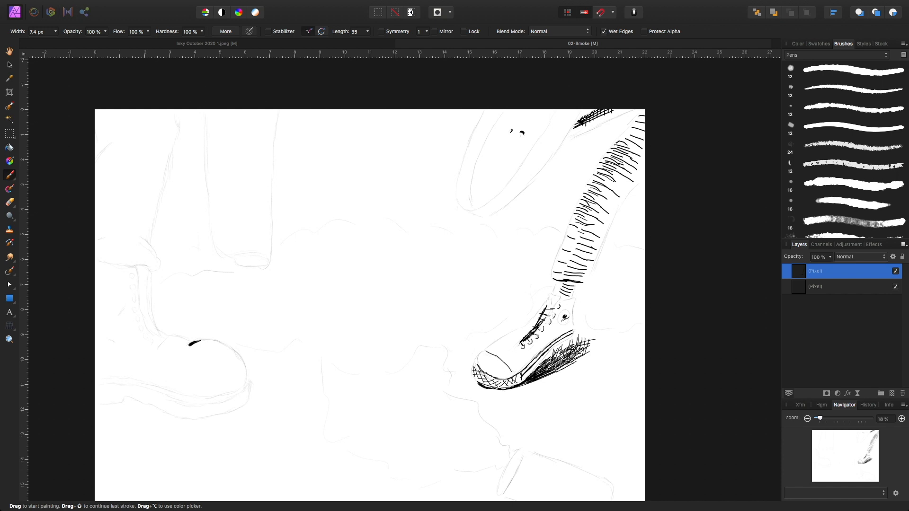
# Ink the top of the boot's toe and shade its rounded front with layered hatching strokes
pyautogui.moveTo(195, 344); pyautogui.dragTo(202, 343)
pyautogui.moveTo(219, 345); pyautogui.dragTo(247, 369)
pyautogui.moveTo(233, 367); pyautogui.dragTo(246, 376)
pyautogui.moveTo(235, 374); pyautogui.dragTo(245, 383)
pyautogui.moveTo(196, 346); pyautogui.dragTo(218, 345)
pyautogui.moveTo(202, 348); pyautogui.dragTo(218, 350)
pyautogui.moveTo(208, 348); pyautogui.dragTo(223, 352)
pyautogui.moveTo(205, 350); pyautogui.dragTo(224, 355)
pyautogui.moveTo(210, 354); pyautogui.dragTo(228, 357)
pyautogui.moveTo(213, 357); pyautogui.dragTo(229, 364)
pyautogui.moveTo(220, 362); pyautogui.dragTo(236, 369)
pyautogui.moveTo(222, 366); pyautogui.dragTo(237, 374)
pyautogui.moveTo(224, 369)
pyautogui.mouseDown()
pyautogui.moveTo(240, 375)
pyautogui.moveTo(231, 356)
pyautogui.mouseUp()
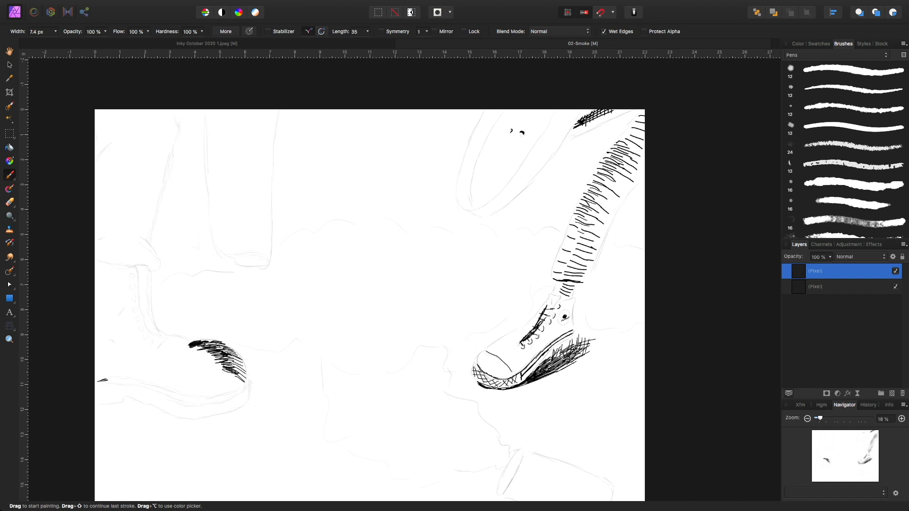
# Ink the upper and lower contour lines of the boot's sole
pyautogui.moveTo(111, 380); pyautogui.dragTo(123, 378)
pyautogui.moveTo(125, 379)
pyautogui.mouseDown()
pyautogui.moveTo(196, 397)
pyautogui.moveTo(237, 391)
pyautogui.mouseUp()
pyautogui.moveTo(120, 401)
pyautogui.mouseDown()
pyautogui.moveTo(101, 404)
pyautogui.moveTo(199, 420)
pyautogui.moveTo(245, 406)
pyautogui.moveTo(183, 421)
pyautogui.moveTo(196, 420)
pyautogui.moveTo(126, 401)
pyautogui.moveTo(95, 406)
pyautogui.moveTo(145, 405)
pyautogui.mouseUp()
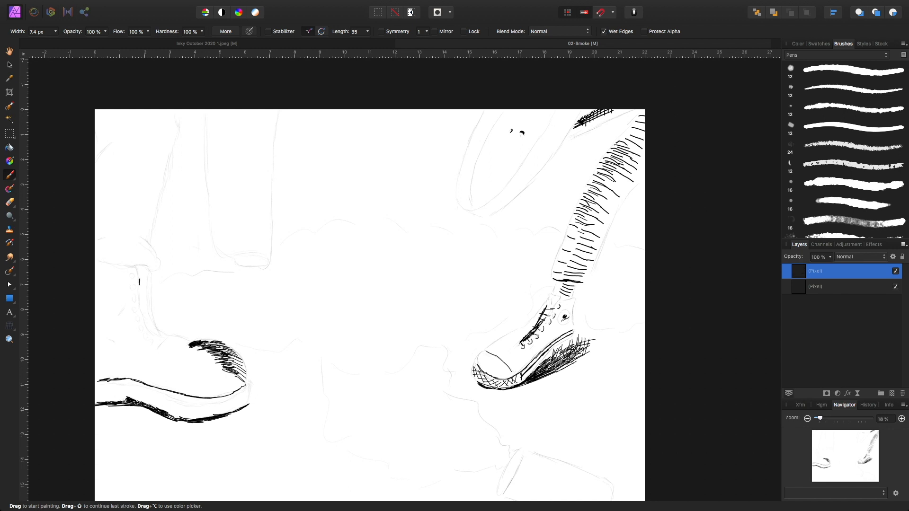
# Ink the boot's crossed laces and the dashed line along its shaft
pyautogui.moveTo(141, 310); pyautogui.dragTo(148, 325)
pyautogui.moveTo(145, 310); pyautogui.dragTo(138, 319)
pyautogui.moveTo(141, 307)
pyautogui.mouseDown()
pyautogui.moveTo(149, 314)
pyautogui.moveTo(145, 284)
pyautogui.mouseUp()
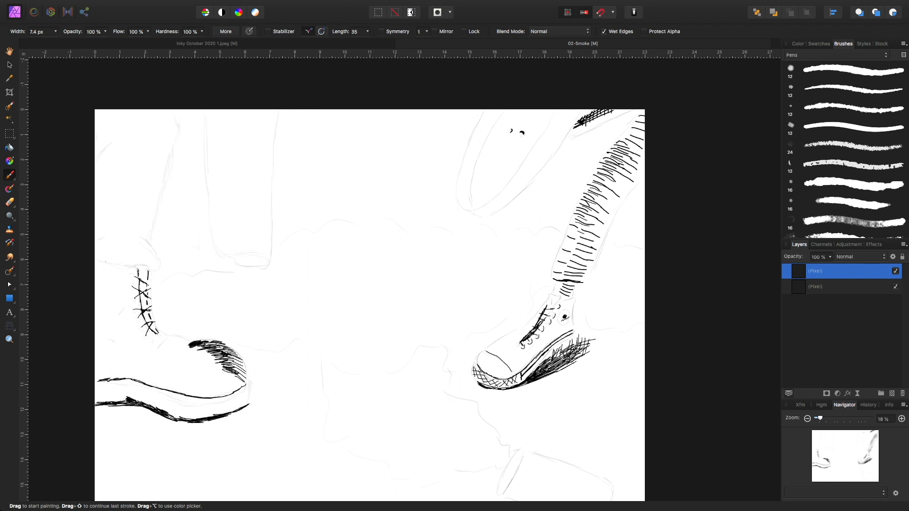
# Ink the lower edge of the rolled trouser cuff above the boot and fill the cuff with short slanted hatching
pyautogui.moveTo(105, 263); pyautogui.dragTo(145, 266)
pyautogui.moveTo(147, 252); pyautogui.dragTo(137, 262)
pyautogui.moveTo(143, 251); pyautogui.dragTo(135, 260)
pyautogui.moveTo(143, 248); pyautogui.dragTo(132, 262)
pyautogui.moveTo(139, 252); pyautogui.dragTo(128, 264)
pyautogui.moveTo(138, 245); pyautogui.dragTo(124, 265)
pyautogui.moveTo(136, 246); pyautogui.dragTo(124, 261)
pyautogui.moveTo(130, 244); pyautogui.dragTo(122, 265)
pyautogui.moveTo(128, 246); pyautogui.dragTo(118, 264)
pyautogui.moveTo(126, 244); pyautogui.dragTo(118, 264)
pyautogui.moveTo(124, 244); pyautogui.dragTo(115, 264)
pyautogui.moveTo(121, 244); pyautogui.dragTo(112, 263)
pyautogui.moveTo(115, 251); pyautogui.dragTo(108, 264)
pyautogui.moveTo(111, 243)
pyautogui.mouseDown()
pyautogui.moveTo(106, 265)
pyautogui.moveTo(95, 260)
pyautogui.mouseUp()
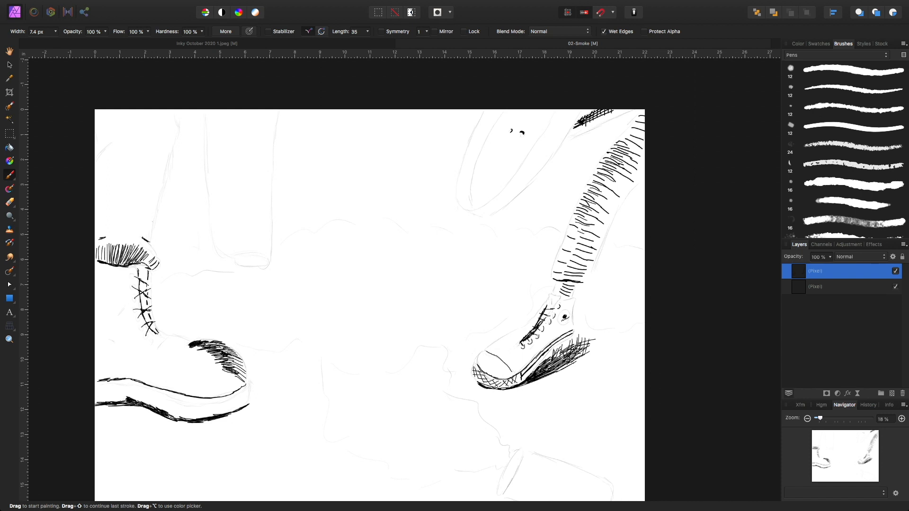
# Fill the trouser leg above the boot's cuff with dense diagonal hatching up to the page's top edge
pyautogui.moveTo(118, 216); pyautogui.dragTo(115, 232)
pyautogui.moveTo(141, 196)
pyautogui.mouseDown()
pyautogui.moveTo(120, 233)
pyautogui.moveTo(128, 234)
pyautogui.moveTo(123, 224)
pyautogui.mouseUp()
pyautogui.moveTo(148, 178); pyautogui.dragTo(118, 218)
pyautogui.moveTo(147, 169); pyautogui.dragTo(111, 212)
pyautogui.moveTo(151, 155)
pyautogui.mouseDown()
pyautogui.moveTo(111, 205)
pyautogui.moveTo(112, 182)
pyautogui.mouseUp()
pyautogui.moveTo(146, 138); pyautogui.dragTo(109, 177)
pyautogui.moveTo(148, 127)
pyautogui.mouseDown()
pyautogui.moveTo(109, 169)
pyautogui.moveTo(99, 155)
pyautogui.mouseUp()
pyautogui.moveTo(110, 145)
pyautogui.mouseDown()
pyautogui.moveTo(94, 162)
pyautogui.moveTo(99, 156)
pyautogui.mouseUp()
pyautogui.moveTo(155, 128); pyautogui.dragTo(126, 155)
pyautogui.moveTo(152, 126)
pyautogui.mouseDown()
pyautogui.moveTo(114, 166)
pyautogui.moveTo(111, 154)
pyautogui.mouseUp()
pyautogui.moveTo(143, 117)
pyautogui.mouseDown()
pyautogui.moveTo(113, 147)
pyautogui.moveTo(105, 138)
pyautogui.mouseUp()
pyautogui.moveTo(129, 112); pyautogui.dragTo(95, 139)
pyautogui.moveTo(124, 109); pyautogui.dragTo(94, 131)
pyautogui.moveTo(115, 109); pyautogui.dragTo(94, 123)
pyautogui.moveTo(108, 109); pyautogui.dragTo(93, 121)
pyautogui.moveTo(153, 109); pyautogui.dragTo(146, 137)
pyautogui.moveTo(170, 117)
pyautogui.mouseDown()
pyautogui.moveTo(146, 143)
pyautogui.moveTo(143, 189)
pyautogui.mouseUp()
pyautogui.moveTo(164, 174)
pyautogui.mouseDown()
pyautogui.moveTo(146, 193)
pyautogui.moveTo(147, 211)
pyautogui.mouseUp()
pyautogui.moveTo(162, 196); pyautogui.dragTo(137, 233)
pyautogui.moveTo(153, 217)
pyautogui.mouseDown()
pyautogui.moveTo(147, 238)
pyautogui.moveTo(130, 233)
pyautogui.mouseUp()
pyautogui.moveTo(150, 203); pyautogui.dragTo(125, 229)
pyautogui.moveTo(149, 189); pyautogui.dragTo(122, 213)
pyautogui.moveTo(146, 179)
pyautogui.mouseDown()
pyautogui.moveTo(118, 213)
pyautogui.moveTo(132, 187)
pyautogui.mouseUp()
pyautogui.moveTo(131, 189); pyautogui.dragTo(119, 204)
pyautogui.moveTo(146, 158)
pyautogui.mouseDown()
pyautogui.moveTo(116, 193)
pyautogui.moveTo(116, 182)
pyautogui.mouseUp()
pyautogui.moveTo(145, 146)
pyautogui.mouseDown()
pyautogui.moveTo(117, 174)
pyautogui.moveTo(135, 151)
pyautogui.moveTo(98, 163)
pyautogui.moveTo(95, 189)
pyautogui.mouseUp()
pyautogui.moveTo(112, 173); pyautogui.dragTo(94, 200)
pyautogui.moveTo(113, 181); pyautogui.dragTo(94, 209)
pyautogui.moveTo(112, 194); pyautogui.dragTo(95, 220)
pyautogui.moveTo(111, 206); pyautogui.dragTo(98, 228)
pyautogui.moveTo(113, 214); pyautogui.dragTo(98, 236)
pyautogui.moveTo(136, 177); pyautogui.dragTo(115, 203)
pyautogui.moveTo(116, 202); pyautogui.dragTo(105, 211)
pyautogui.moveTo(129, 178); pyautogui.dragTo(105, 206)
pyautogui.moveTo(144, 158); pyautogui.dragTo(108, 196)
pyautogui.moveTo(144, 153)
pyautogui.mouseDown()
pyautogui.moveTo(112, 183)
pyautogui.moveTo(119, 173)
pyautogui.moveTo(111, 171)
pyautogui.mouseUp()
pyautogui.moveTo(152, 137); pyautogui.dragTo(110, 165)
pyautogui.moveTo(149, 125); pyautogui.dragTo(111, 148)
pyautogui.moveTo(139, 117)
pyautogui.mouseDown()
pyautogui.moveTo(106, 143)
pyautogui.moveTo(95, 134)
pyautogui.mouseUp()
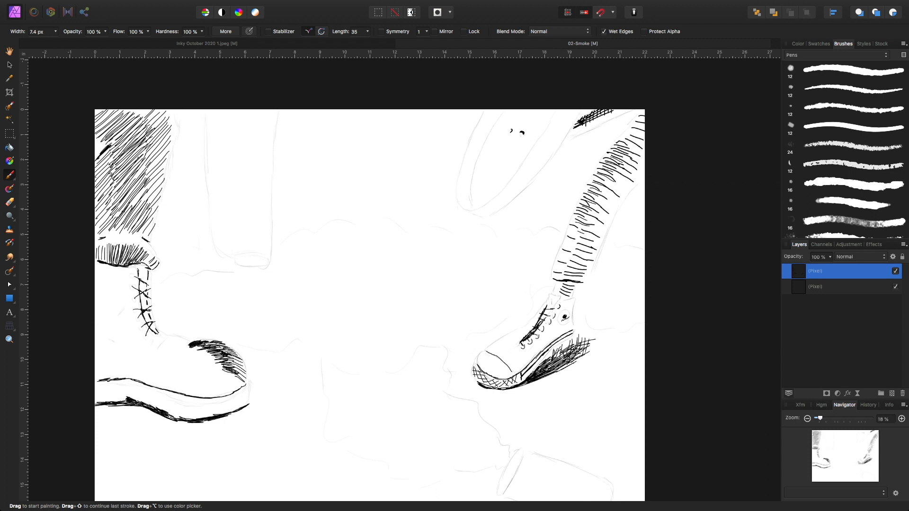
# Cross-hatch the trouser leg above the boot with opposing diagonal strokes from its top down to the cuff
pyautogui.moveTo(98, 111)
pyautogui.mouseDown()
pyautogui.moveTo(132, 118)
pyautogui.moveTo(146, 135)
pyautogui.mouseUp()
pyautogui.moveTo(99, 120); pyautogui.dragTo(152, 146)
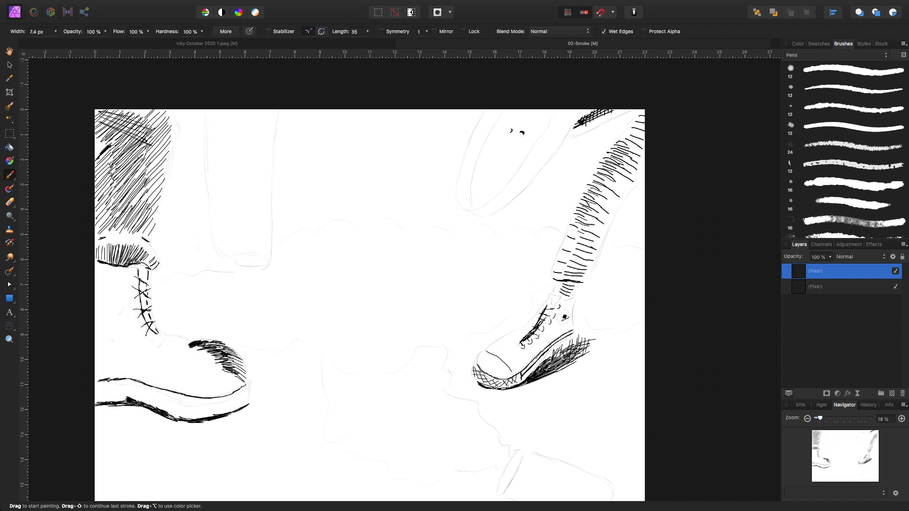
pyautogui.moveTo(96, 128)
pyautogui.mouseDown()
pyautogui.moveTo(148, 147)
pyautogui.moveTo(156, 168)
pyautogui.mouseUp()
pyautogui.moveTo(109, 144)
pyautogui.mouseDown()
pyautogui.moveTo(154, 171)
pyautogui.moveTo(150, 184)
pyautogui.mouseUp()
pyautogui.moveTo(104, 164); pyautogui.dragTo(151, 188)
pyautogui.moveTo(113, 174); pyautogui.dragTo(146, 197)
pyautogui.moveTo(111, 181)
pyautogui.mouseDown()
pyautogui.moveTo(148, 202)
pyautogui.moveTo(150, 214)
pyautogui.mouseUp()
pyautogui.moveTo(115, 199)
pyautogui.mouseDown()
pyautogui.moveTo(148, 218)
pyautogui.moveTo(140, 227)
pyautogui.mouseUp()
pyautogui.moveTo(108, 208); pyautogui.dragTo(136, 231)
pyautogui.moveTo(106, 215); pyautogui.dragTo(136, 234)
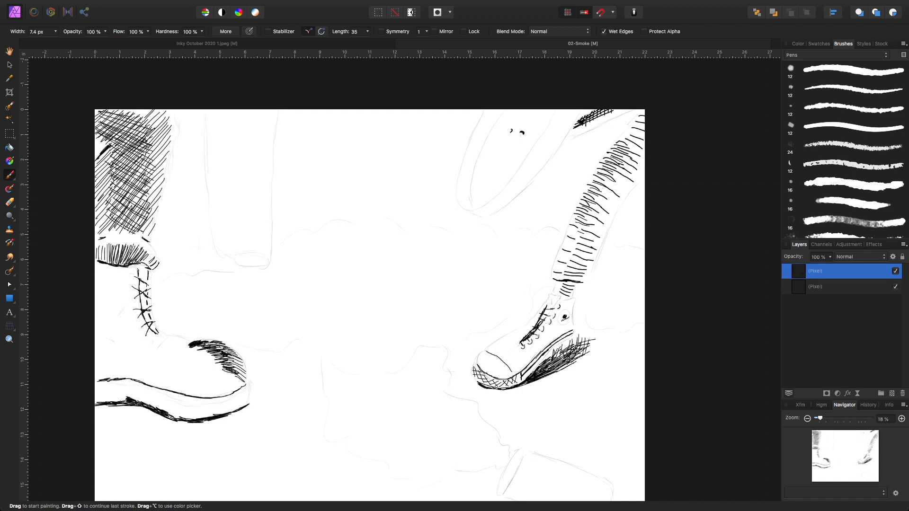
# Extend the cross-hatching on the trouser leg above the boot along both of its side edges
pyautogui.moveTo(144, 206)
pyautogui.mouseDown()
pyautogui.moveTo(156, 214)
pyautogui.moveTo(159, 195)
pyautogui.mouseUp()
pyautogui.moveTo(148, 178)
pyautogui.mouseDown()
pyautogui.moveTo(162, 189)
pyautogui.moveTo(164, 169)
pyautogui.mouseUp()
pyautogui.moveTo(146, 148)
pyautogui.mouseDown()
pyautogui.moveTo(163, 159)
pyautogui.moveTo(166, 145)
pyautogui.mouseUp()
pyautogui.moveTo(148, 127); pyautogui.dragTo(166, 135)
pyautogui.moveTo(152, 117)
pyautogui.mouseDown()
pyautogui.moveTo(168, 129)
pyautogui.moveTo(167, 119)
pyautogui.mouseUp()
pyautogui.moveTo(95, 219)
pyautogui.mouseDown()
pyautogui.moveTo(107, 229)
pyautogui.moveTo(106, 217)
pyautogui.mouseUp()
pyautogui.moveTo(96, 193)
pyautogui.mouseDown()
pyautogui.moveTo(106, 208)
pyautogui.moveTo(107, 195)
pyautogui.mouseUp()
pyautogui.moveTo(95, 173)
pyautogui.mouseDown()
pyautogui.moveTo(107, 189)
pyautogui.moveTo(110, 172)
pyautogui.mouseUp()
pyautogui.moveTo(102, 154)
pyautogui.mouseDown()
pyautogui.moveTo(110, 165)
pyautogui.moveTo(104, 145)
pyautogui.mouseUp()
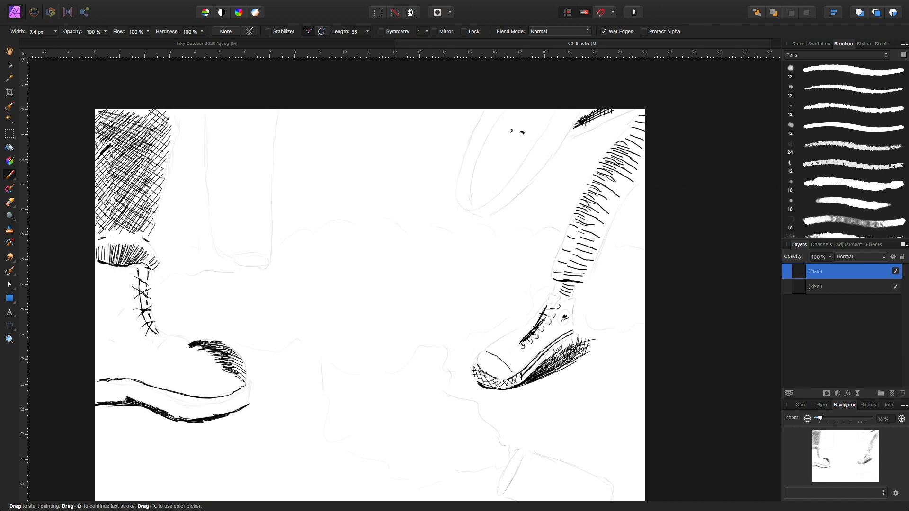
# Fill the upper part of the rolled trouser cuff above the boot with slanted cross-hatching
pyautogui.moveTo(112, 235)
pyautogui.mouseDown()
pyautogui.moveTo(97, 253)
pyautogui.moveTo(117, 258)
pyautogui.mouseUp()
pyautogui.moveTo(143, 241)
pyautogui.mouseDown()
pyautogui.moveTo(123, 261)
pyautogui.moveTo(137, 250)
pyautogui.moveTo(129, 249)
pyautogui.mouseUp()
pyautogui.moveTo(135, 230); pyautogui.dragTo(115, 245)
pyautogui.moveTo(121, 227); pyautogui.dragTo(105, 246)
pyautogui.moveTo(108, 229); pyautogui.dragTo(99, 247)
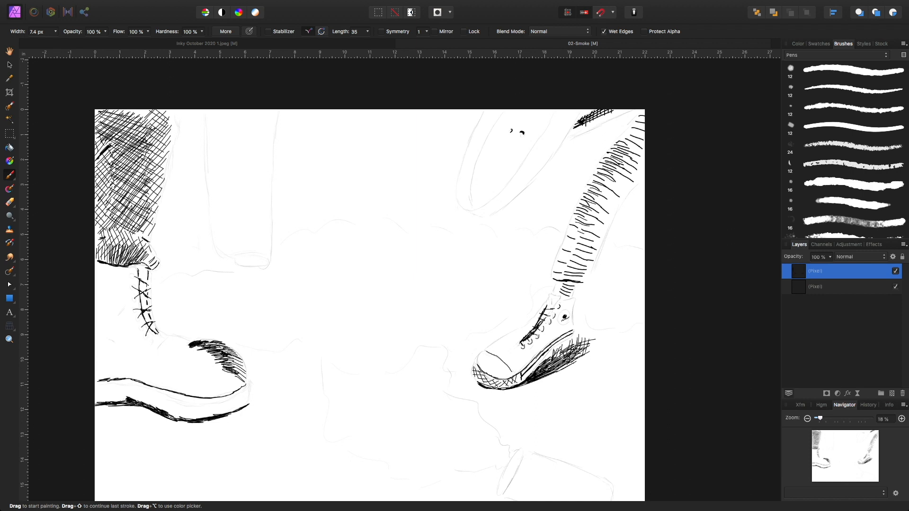
pyautogui.moveTo(155, 218); pyautogui.dragTo(146, 234)
# Ink the outline of the empty leg shape beside the trouser leg, including its rounded lower end
pyautogui.moveTo(205, 110)
pyautogui.mouseDown()
pyautogui.moveTo(216, 244)
pyautogui.moveTo(224, 254)
pyautogui.moveTo(259, 252)
pyautogui.moveTo(247, 266)
pyautogui.moveTo(258, 266)
pyautogui.mouseUp()
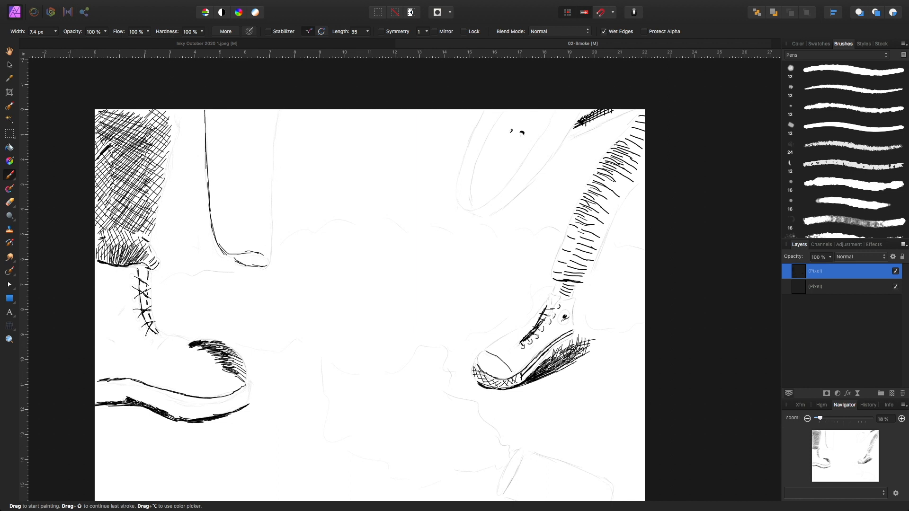
pyautogui.moveTo(275, 110); pyautogui.dragTo(270, 233)
pyautogui.moveTo(272, 181); pyautogui.dragTo(270, 250)
pyautogui.moveTo(272, 212); pyautogui.dragTo(271, 268)
# Hatch the canister's body with parallel curved strokes from its open end to its far end
pyautogui.moveTo(526, 462); pyautogui.dragTo(518, 481)
pyautogui.moveTo(524, 462); pyautogui.dragTo(515, 486)
pyautogui.moveTo(529, 460)
pyautogui.mouseDown()
pyautogui.moveTo(518, 484)
pyautogui.moveTo(532, 494)
pyautogui.mouseUp()
pyautogui.moveTo(543, 466)
pyautogui.mouseDown()
pyautogui.moveTo(539, 496)
pyautogui.moveTo(562, 498)
pyautogui.mouseUp()
pyautogui.moveTo(573, 480); pyautogui.dragTo(566, 501)
pyautogui.scroll(-3, 568, 487)
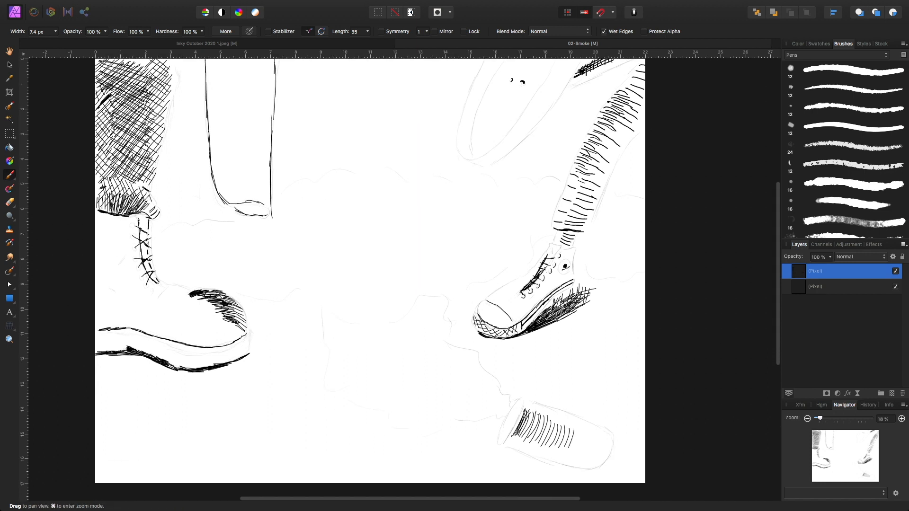
pyautogui.moveTo(580, 430)
pyautogui.mouseDown()
pyautogui.moveTo(573, 453)
pyautogui.moveTo(584, 459)
pyautogui.mouseUp()
pyautogui.moveTo(592, 437); pyautogui.dragTo(586, 459)
pyautogui.moveTo(601, 439); pyautogui.dragTo(595, 459)
pyautogui.moveTo(606, 439); pyautogui.dragTo(590, 462)
# Thicken the canister's hatching with a second pass of long strokes reaching its upper and lower edges
pyautogui.moveTo(597, 434)
pyautogui.mouseDown()
pyautogui.moveTo(587, 461)
pyautogui.moveTo(584, 438)
pyautogui.moveTo(570, 462)
pyautogui.mouseUp()
pyautogui.moveTo(577, 419); pyautogui.dragTo(566, 461)
pyautogui.moveTo(573, 419)
pyautogui.mouseDown()
pyautogui.moveTo(558, 459)
pyautogui.moveTo(544, 455)
pyautogui.mouseUp()
pyautogui.moveTo(550, 410)
pyautogui.mouseDown()
pyautogui.moveTo(538, 449)
pyautogui.moveTo(526, 445)
pyautogui.mouseUp()
pyautogui.moveTo(535, 406)
pyautogui.mouseDown()
pyautogui.moveTo(519, 446)
pyautogui.moveTo(513, 438)
pyautogui.mouseUp()
pyautogui.moveTo(558, 415); pyautogui.dragTo(546, 451)
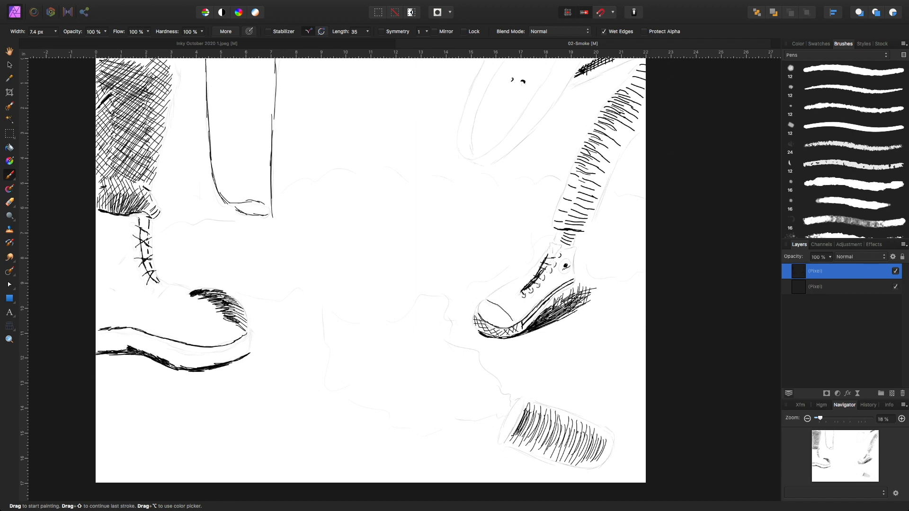
pyautogui.moveTo(564, 416)
pyautogui.mouseDown()
pyautogui.moveTo(553, 461)
pyautogui.moveTo(566, 459)
pyautogui.mouseUp()
pyautogui.moveTo(591, 430)
pyautogui.mouseDown()
pyautogui.moveTo(577, 461)
pyautogui.moveTo(584, 466)
pyautogui.mouseUp()
pyautogui.moveTo(605, 433)
pyautogui.mouseDown()
pyautogui.moveTo(590, 468)
pyautogui.moveTo(606, 463)
pyautogui.mouseUp()
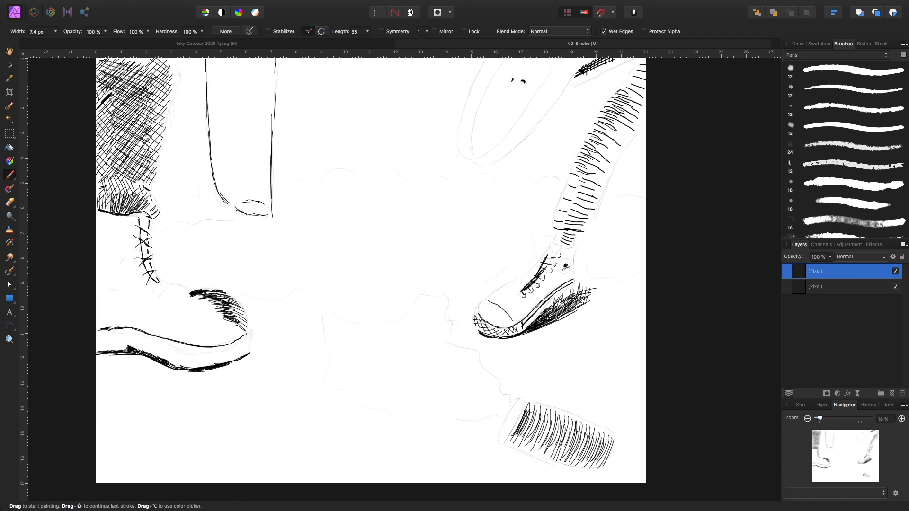
pyautogui.moveTo(538, 404)
pyautogui.mouseDown()
pyautogui.moveTo(524, 455)
pyautogui.moveTo(534, 453)
pyautogui.mouseUp()
pyautogui.moveTo(560, 419); pyautogui.dragTo(543, 459)
pyautogui.moveTo(562, 416)
pyautogui.mouseDown()
pyautogui.moveTo(551, 454)
pyautogui.moveTo(562, 445)
pyautogui.mouseUp()
pyautogui.moveTo(533, 407); pyautogui.dragTo(518, 448)
pyautogui.moveTo(539, 414); pyautogui.dragTo(519, 456)
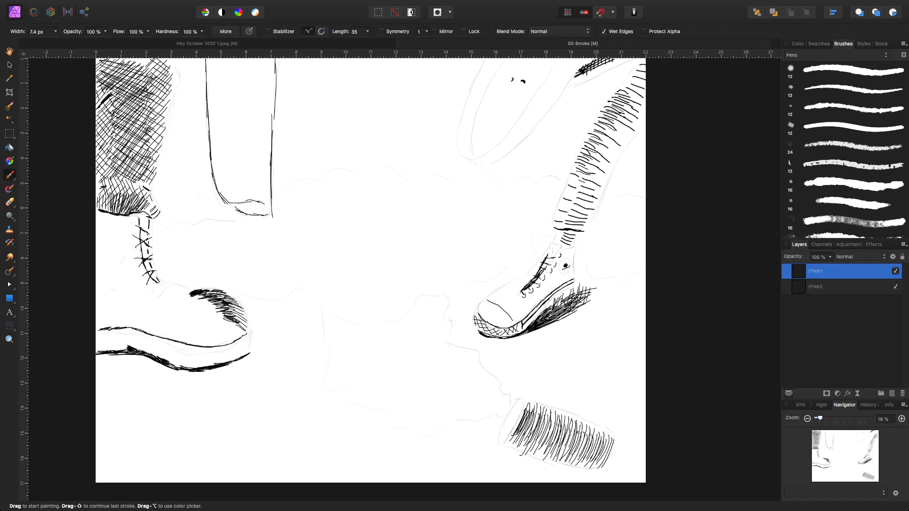
# Darken the canister's hatching with extra strokes between the existing ones and ink the rim of its open end
pyautogui.moveTo(532, 418)
pyautogui.mouseDown()
pyautogui.moveTo(522, 435)
pyautogui.moveTo(534, 442)
pyautogui.mouseUp()
pyautogui.moveTo(543, 432); pyautogui.dragTo(543, 445)
pyautogui.moveTo(560, 433); pyautogui.dragTo(555, 448)
pyautogui.moveTo(569, 430)
pyautogui.mouseDown()
pyautogui.moveTo(559, 450)
pyautogui.moveTo(567, 452)
pyautogui.mouseUp()
pyautogui.moveTo(580, 433)
pyautogui.mouseDown()
pyautogui.moveTo(573, 450)
pyautogui.moveTo(598, 460)
pyautogui.mouseUp()
pyautogui.moveTo(609, 443)
pyautogui.mouseDown()
pyautogui.moveTo(602, 463)
pyautogui.moveTo(578, 457)
pyautogui.mouseUp()
pyautogui.moveTo(588, 434); pyautogui.dragTo(571, 452)
pyautogui.moveTo(574, 427)
pyautogui.mouseDown()
pyautogui.moveTo(566, 448)
pyautogui.moveTo(552, 441)
pyautogui.mouseUp()
pyautogui.moveTo(554, 422)
pyautogui.mouseDown()
pyautogui.moveTo(547, 441)
pyautogui.moveTo(530, 442)
pyautogui.mouseUp()
pyautogui.moveTo(534, 422); pyautogui.dragTo(511, 448)
pyautogui.moveTo(531, 432)
pyautogui.mouseDown()
pyautogui.moveTo(517, 453)
pyautogui.moveTo(547, 456)
pyautogui.mouseUp()
pyautogui.moveTo(560, 446)
pyautogui.mouseDown()
pyautogui.moveTo(552, 458)
pyautogui.moveTo(569, 464)
pyautogui.mouseUp()
pyautogui.moveTo(581, 454)
pyautogui.mouseDown()
pyautogui.moveTo(575, 463)
pyautogui.moveTo(599, 468)
pyautogui.moveTo(557, 459)
pyautogui.mouseUp()
pyautogui.moveTo(569, 428); pyautogui.dragTo(558, 456)
pyautogui.moveTo(555, 445); pyautogui.dragTo(549, 457)
pyautogui.moveTo(554, 426); pyautogui.dragTo(537, 454)
pyautogui.moveTo(543, 424)
pyautogui.mouseDown()
pyautogui.moveTo(531, 451)
pyautogui.moveTo(509, 441)
pyautogui.mouseUp()
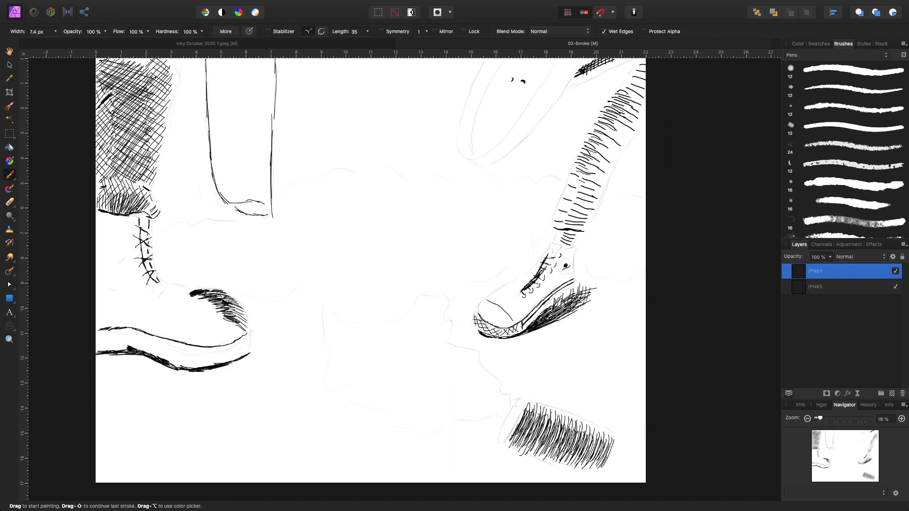
pyautogui.moveTo(517, 402); pyautogui.dragTo(500, 438)
pyautogui.moveTo(519, 404); pyautogui.dragTo(505, 430)
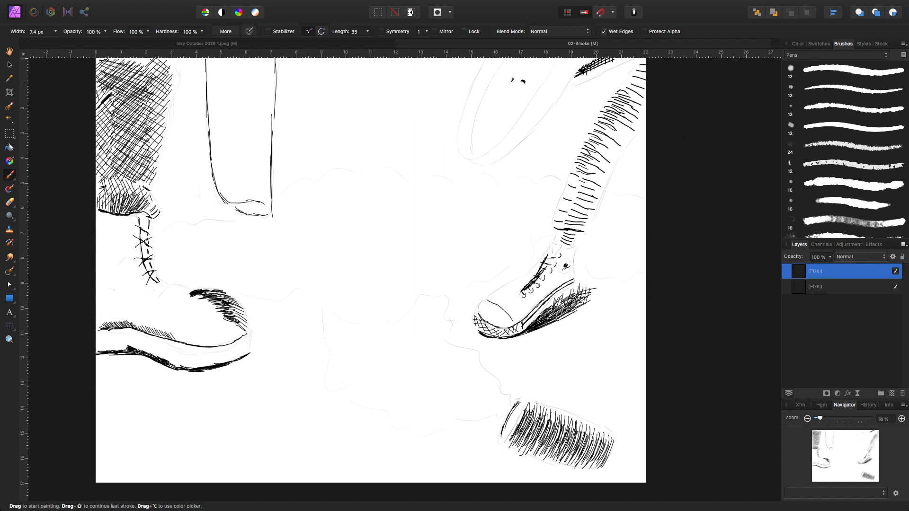
# Hatch the foot of the boot above the sole with curved upright strokes from heel to toe
pyautogui.moveTo(187, 337); pyautogui.dragTo(210, 346)
pyautogui.moveTo(102, 310); pyautogui.dragTo(100, 322)
pyautogui.moveTo(107, 300); pyautogui.dragTo(107, 318)
pyautogui.moveTo(117, 294); pyautogui.dragTo(116, 321)
pyautogui.moveTo(125, 295); pyautogui.dragTo(120, 323)
pyautogui.moveTo(130, 297)
pyautogui.mouseDown()
pyautogui.moveTo(123, 320)
pyautogui.moveTo(131, 324)
pyautogui.mouseUp()
pyautogui.moveTo(140, 298)
pyautogui.mouseDown()
pyautogui.moveTo(128, 324)
pyautogui.moveTo(144, 328)
pyautogui.mouseUp()
pyautogui.moveTo(152, 301)
pyautogui.mouseDown()
pyautogui.moveTo(148, 326)
pyautogui.moveTo(173, 337)
pyautogui.mouseUp()
pyautogui.moveTo(183, 302); pyautogui.dragTo(184, 340)
pyautogui.moveTo(192, 309)
pyautogui.mouseDown()
pyautogui.moveTo(195, 346)
pyautogui.moveTo(212, 347)
pyautogui.moveTo(214, 333)
pyautogui.moveTo(217, 344)
pyautogui.moveTo(235, 335)
pyautogui.mouseUp()
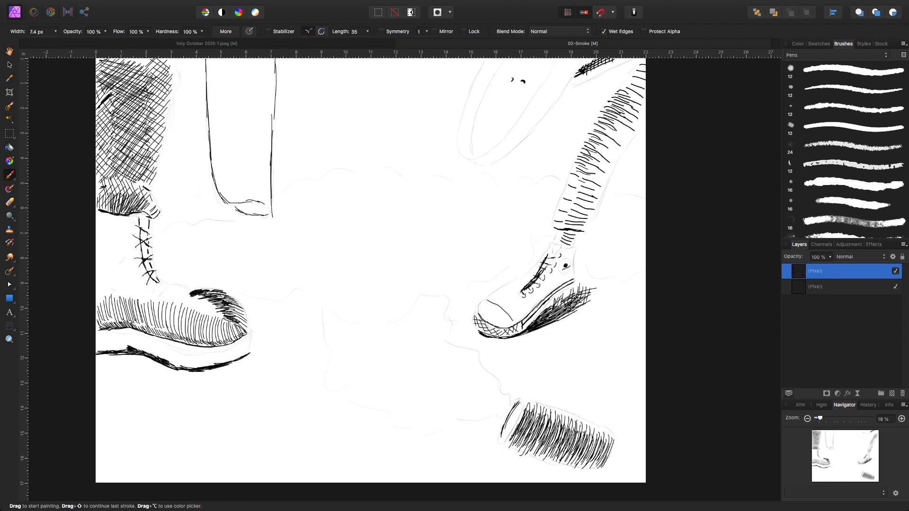
# Extend the boot's curved hatching up over the instep and ankle to the base of the laces
pyautogui.moveTo(158, 321)
pyautogui.mouseDown()
pyautogui.moveTo(160, 335)
pyautogui.moveTo(126, 323)
pyautogui.moveTo(109, 327)
pyautogui.mouseUp()
pyautogui.moveTo(212, 309)
pyautogui.mouseDown()
pyautogui.moveTo(221, 325)
pyautogui.moveTo(208, 325)
pyautogui.mouseUp()
pyautogui.moveTo(193, 295); pyautogui.dragTo(200, 315)
pyautogui.moveTo(185, 296)
pyautogui.mouseDown()
pyautogui.moveTo(199, 310)
pyautogui.moveTo(181, 306)
pyautogui.mouseUp()
pyautogui.moveTo(165, 289)
pyautogui.mouseDown()
pyautogui.moveTo(179, 303)
pyautogui.moveTo(155, 304)
pyautogui.mouseUp()
pyautogui.moveTo(142, 284); pyautogui.dragTo(147, 300)
pyautogui.moveTo(135, 278); pyautogui.dragTo(143, 298)
pyautogui.moveTo(129, 270)
pyautogui.mouseDown()
pyautogui.moveTo(141, 304)
pyautogui.moveTo(134, 302)
pyautogui.mouseUp()
pyautogui.moveTo(115, 262); pyautogui.dragTo(125, 295)
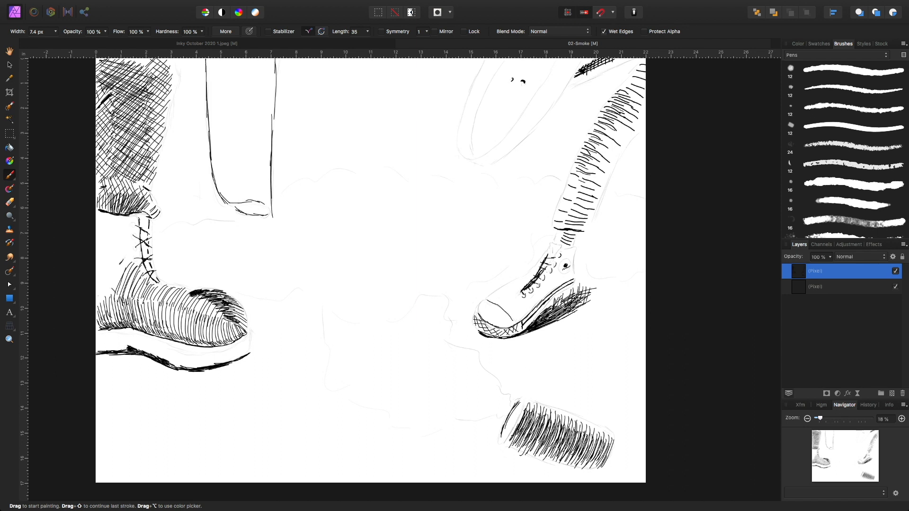
# Fill the boot's shaft between the heel and the trouser cuff with diagonal hatching
pyautogui.moveTo(101, 277); pyautogui.dragTo(107, 301)
pyautogui.moveTo(106, 269)
pyautogui.mouseDown()
pyautogui.moveTo(112, 301)
pyautogui.moveTo(121, 287)
pyautogui.mouseUp()
pyautogui.moveTo(127, 253)
pyautogui.mouseDown()
pyautogui.moveTo(138, 266)
pyautogui.moveTo(121, 268)
pyautogui.mouseUp()
pyautogui.moveTo(131, 247)
pyautogui.mouseDown()
pyautogui.moveTo(100, 281)
pyautogui.moveTo(96, 269)
pyautogui.mouseUp()
pyautogui.moveTo(128, 241)
pyautogui.mouseDown()
pyautogui.moveTo(97, 271)
pyautogui.moveTo(97, 252)
pyautogui.mouseUp()
pyautogui.moveTo(131, 220)
pyautogui.mouseDown()
pyautogui.moveTo(96, 249)
pyautogui.moveTo(95, 233)
pyautogui.mouseUp()
pyautogui.moveTo(112, 215)
pyautogui.mouseDown()
pyautogui.moveTo(96, 223)
pyautogui.moveTo(101, 232)
pyautogui.mouseUp()
pyautogui.moveTo(121, 220)
pyautogui.mouseDown()
pyautogui.moveTo(99, 236)
pyautogui.moveTo(106, 246)
pyautogui.mouseUp()
pyautogui.moveTo(126, 234); pyautogui.dragTo(106, 259)
pyautogui.moveTo(121, 251); pyautogui.dragTo(106, 273)
pyautogui.moveTo(127, 257)
pyautogui.mouseDown()
pyautogui.moveTo(107, 279)
pyautogui.moveTo(110, 289)
pyautogui.mouseUp()
# Add a second pass of curved strokes across the boot's foot from the ankle to the toe
pyautogui.moveTo(130, 263)
pyautogui.mouseDown()
pyautogui.moveTo(115, 285)
pyautogui.moveTo(116, 299)
pyautogui.moveTo(127, 276)
pyautogui.moveTo(126, 306)
pyautogui.mouseUp()
pyautogui.moveTo(136, 285)
pyautogui.mouseDown()
pyautogui.moveTo(133, 304)
pyautogui.moveTo(138, 295)
pyautogui.mouseUp()
pyautogui.moveTo(139, 298); pyautogui.dragTo(134, 315)
pyautogui.moveTo(147, 282); pyautogui.dragTo(147, 317)
pyautogui.moveTo(158, 290)
pyautogui.mouseDown()
pyautogui.moveTo(156, 321)
pyautogui.moveTo(179, 325)
pyautogui.mouseUp()
pyautogui.moveTo(189, 304)
pyautogui.mouseDown()
pyautogui.moveTo(190, 333)
pyautogui.moveTo(200, 328)
pyautogui.mouseUp()
pyautogui.moveTo(209, 310)
pyautogui.mouseDown()
pyautogui.moveTo(207, 330)
pyautogui.moveTo(216, 335)
pyautogui.mouseUp()
pyautogui.moveTo(224, 314); pyautogui.dragTo(224, 335)
pyautogui.moveTo(230, 318); pyautogui.dragTo(227, 336)
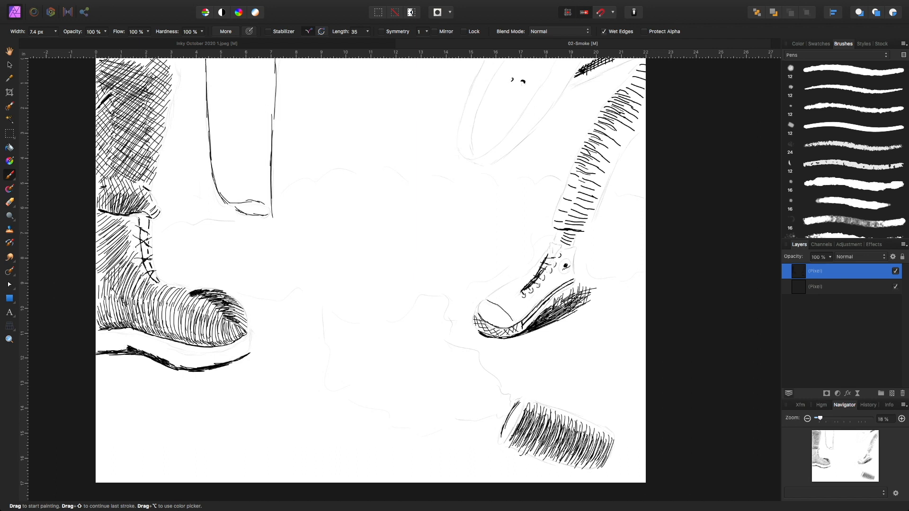
pyautogui.moveTo(184, 303); pyautogui.dragTo(175, 331)
pyautogui.moveTo(181, 295); pyautogui.dragTo(163, 328)
pyautogui.moveTo(170, 289); pyautogui.dragTo(154, 325)
pyautogui.moveTo(163, 285); pyautogui.dragTo(145, 319)
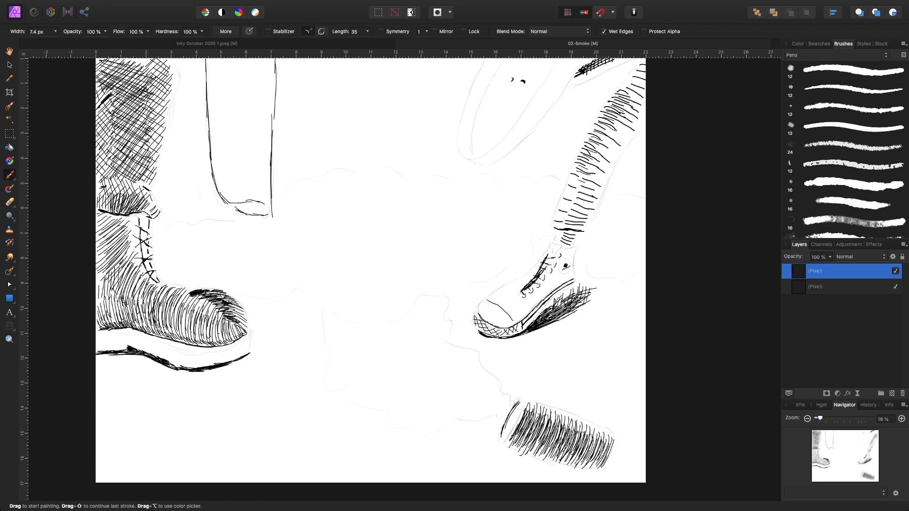
# Densify the hatching around the boot's ankle and heel and add strokes to the shaft beside the laces
pyautogui.moveTo(142, 286); pyautogui.dragTo(135, 310)
pyautogui.moveTo(143, 279); pyautogui.dragTo(134, 295)
pyautogui.moveTo(147, 280); pyautogui.dragTo(118, 314)
pyautogui.moveTo(127, 271)
pyautogui.mouseDown()
pyautogui.moveTo(108, 317)
pyautogui.moveTo(99, 288)
pyautogui.mouseUp()
pyautogui.moveTo(104, 267); pyautogui.dragTo(97, 289)
pyautogui.moveTo(136, 242); pyautogui.dragTo(125, 261)
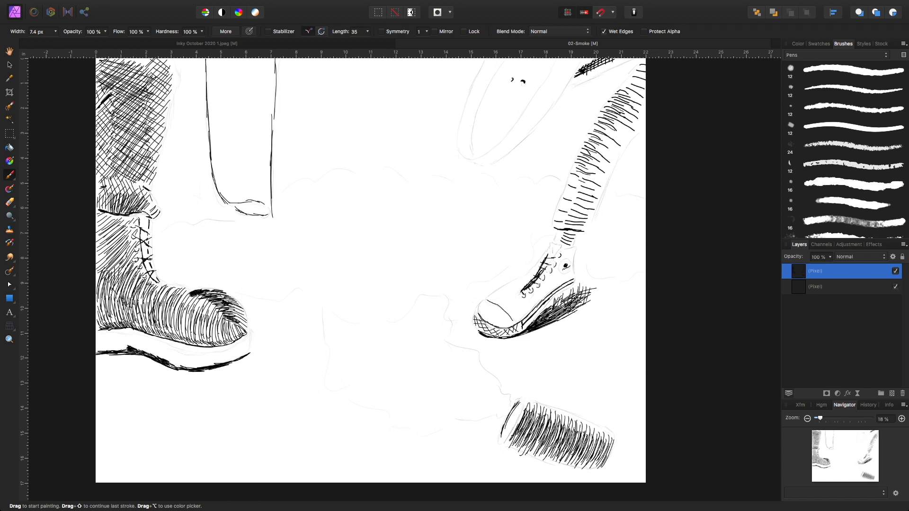
pyautogui.moveTo(120, 222); pyautogui.dragTo(109, 233)
pyautogui.moveTo(119, 218)
pyautogui.mouseDown()
pyautogui.moveTo(101, 224)
pyautogui.moveTo(106, 235)
pyautogui.mouseUp()
# Darken the middle and heel of the boot's foot with another layer of close upright strokes
pyautogui.moveTo(121, 240)
pyautogui.mouseDown()
pyautogui.moveTo(103, 275)
pyautogui.moveTo(124, 311)
pyautogui.mouseUp()
pyautogui.moveTo(136, 284)
pyautogui.mouseDown()
pyautogui.moveTo(125, 315)
pyautogui.moveTo(133, 298)
pyautogui.moveTo(137, 323)
pyautogui.mouseUp()
pyautogui.moveTo(144, 299)
pyautogui.mouseDown()
pyautogui.moveTo(142, 321)
pyautogui.moveTo(148, 302)
pyautogui.mouseUp()
pyautogui.moveTo(151, 305)
pyautogui.mouseDown()
pyautogui.moveTo(147, 325)
pyautogui.moveTo(175, 331)
pyautogui.mouseUp()
pyautogui.moveTo(174, 311)
pyautogui.mouseDown()
pyautogui.moveTo(169, 339)
pyautogui.moveTo(202, 345)
pyautogui.moveTo(181, 338)
pyautogui.mouseUp()
pyautogui.moveTo(185, 315)
pyautogui.mouseDown()
pyautogui.moveTo(180, 341)
pyautogui.moveTo(173, 322)
pyautogui.mouseUp()
pyautogui.moveTo(172, 306); pyautogui.dragTo(161, 332)
pyautogui.moveTo(162, 302)
pyautogui.mouseDown()
pyautogui.moveTo(159, 331)
pyautogui.moveTo(145, 319)
pyautogui.mouseUp()
pyautogui.moveTo(145, 289); pyautogui.dragTo(137, 307)
pyautogui.moveTo(142, 311); pyautogui.dragTo(138, 325)
pyautogui.moveTo(139, 290)
pyautogui.mouseDown()
pyautogui.moveTo(127, 322)
pyautogui.moveTo(114, 323)
pyautogui.mouseUp()
pyautogui.moveTo(114, 298); pyautogui.dragTo(106, 325)
pyautogui.moveTo(108, 297); pyautogui.dragTo(100, 328)
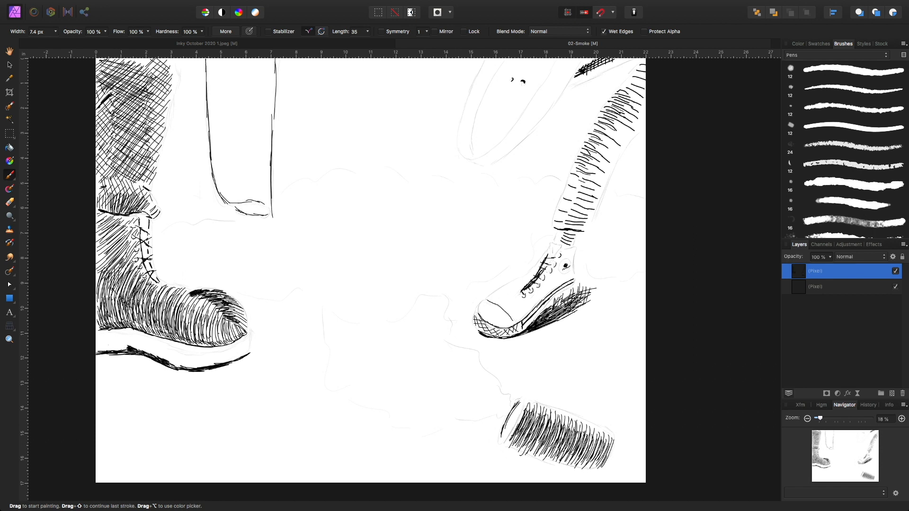
# Fill the boot's sole with short slanted hatching from the heel to the toe
pyautogui.moveTo(105, 332); pyautogui.dragTo(98, 342)
pyautogui.moveTo(106, 330); pyautogui.dragTo(98, 350)
pyautogui.moveTo(111, 330); pyautogui.dragTo(103, 349)
pyautogui.moveTo(117, 330); pyautogui.dragTo(106, 350)
pyautogui.moveTo(121, 331); pyautogui.dragTo(111, 348)
pyautogui.moveTo(128, 329); pyautogui.dragTo(114, 351)
pyautogui.moveTo(131, 330); pyautogui.dragTo(119, 350)
pyautogui.moveTo(134, 331)
pyautogui.mouseDown()
pyautogui.moveTo(122, 350)
pyautogui.moveTo(135, 346)
pyautogui.mouseUp()
pyautogui.moveTo(146, 337); pyautogui.dragTo(144, 349)
pyautogui.moveTo(153, 341); pyautogui.dragTo(148, 350)
pyautogui.moveTo(159, 341); pyautogui.dragTo(152, 353)
pyautogui.moveTo(164, 344); pyautogui.dragTo(163, 355)
pyautogui.moveTo(174, 346)
pyautogui.mouseDown()
pyautogui.moveTo(165, 358)
pyautogui.moveTo(173, 362)
pyautogui.mouseUp()
pyautogui.moveTo(184, 353)
pyautogui.mouseDown()
pyautogui.moveTo(174, 365)
pyautogui.moveTo(185, 365)
pyautogui.mouseUp()
pyautogui.moveTo(198, 353)
pyautogui.mouseDown()
pyautogui.moveTo(189, 366)
pyautogui.moveTo(197, 364)
pyautogui.mouseUp()
pyautogui.moveTo(210, 352); pyautogui.dragTo(206, 365)
pyautogui.moveTo(221, 351); pyautogui.dragTo(219, 363)
pyautogui.moveTo(231, 351); pyautogui.dragTo(225, 361)
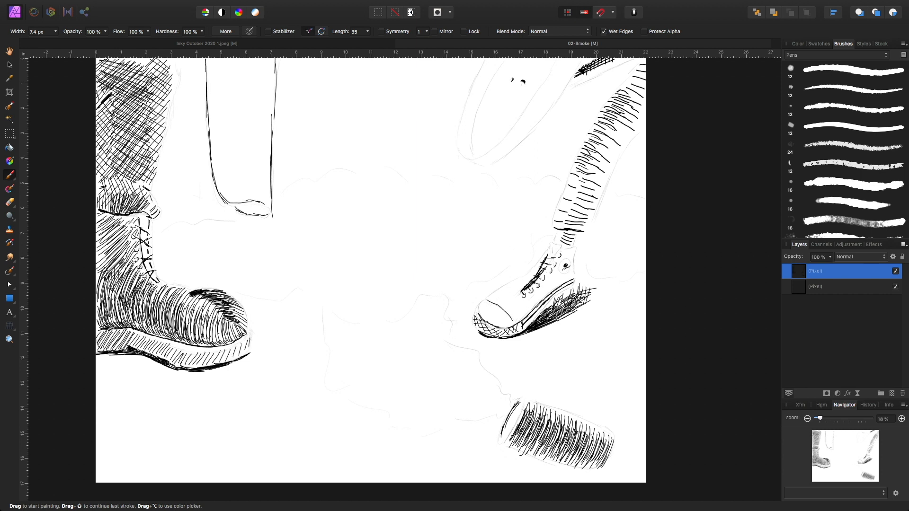
# Cross-hatch the boot's sole with short strokes slanting the opposite way, from the heel to the toe
pyautogui.moveTo(97, 340); pyautogui.dragTo(104, 351)
pyautogui.moveTo(98, 336); pyautogui.dragTo(109, 348)
pyautogui.moveTo(103, 331); pyautogui.dragTo(114, 349)
pyautogui.moveTo(108, 332); pyautogui.dragTo(120, 349)
pyautogui.moveTo(114, 331); pyautogui.dragTo(126, 348)
pyautogui.moveTo(119, 331); pyautogui.dragTo(130, 347)
pyautogui.moveTo(125, 332); pyautogui.dragTo(136, 347)
pyautogui.moveTo(131, 330); pyautogui.dragTo(141, 350)
pyautogui.moveTo(135, 334); pyautogui.dragTo(153, 354)
pyautogui.moveTo(149, 337); pyautogui.dragTo(162, 357)
pyautogui.moveTo(161, 341); pyautogui.dragTo(172, 362)
pyautogui.moveTo(169, 348); pyautogui.dragTo(185, 366)
pyautogui.moveTo(182, 349); pyautogui.dragTo(195, 367)
pyautogui.moveTo(191, 352); pyautogui.dragTo(201, 368)
pyautogui.moveTo(198, 354); pyautogui.dragTo(205, 367)
pyautogui.moveTo(201, 351); pyautogui.dragTo(208, 367)
pyautogui.moveTo(206, 354)
pyautogui.mouseDown()
pyautogui.moveTo(211, 365)
pyautogui.moveTo(237, 359)
pyautogui.mouseUp()
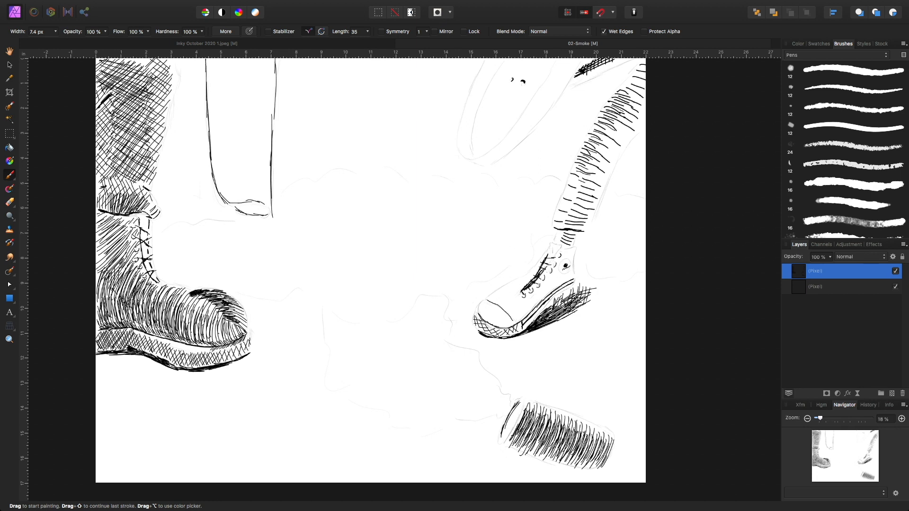
# Darken the band between the boot's sole and foot with short cross strokes, and add hatching around the cuff and laces
pyautogui.moveTo(207, 347); pyautogui.dragTo(197, 352)
pyautogui.moveTo(178, 341); pyautogui.dragTo(168, 346)
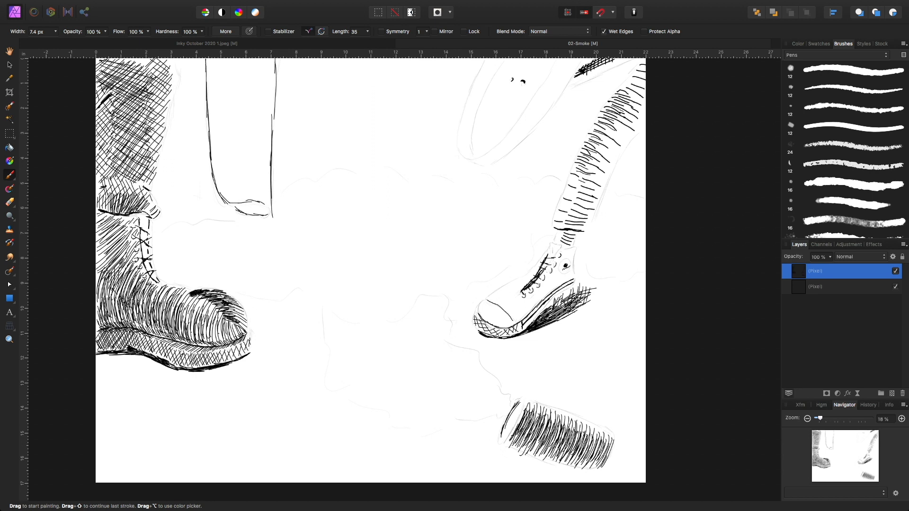
pyautogui.moveTo(185, 342); pyautogui.dragTo(179, 350)
pyautogui.moveTo(193, 345); pyautogui.dragTo(184, 352)
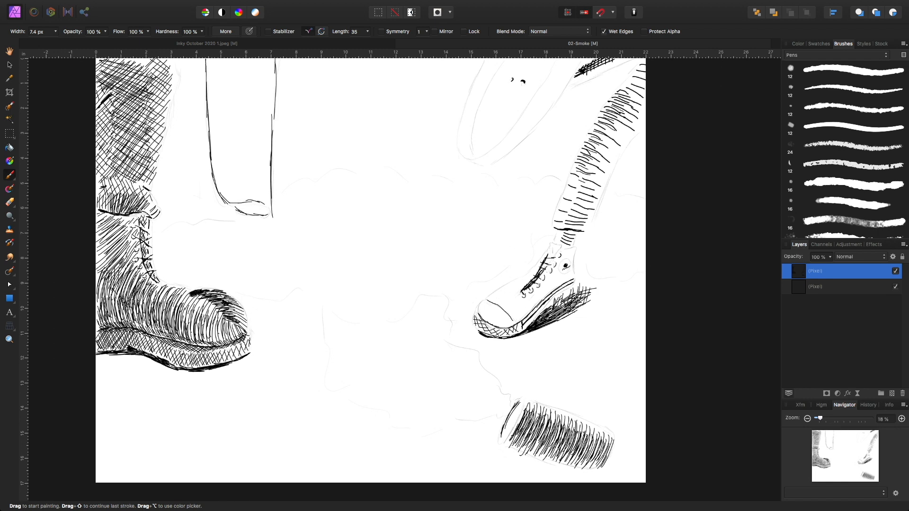
pyautogui.moveTo(116, 180)
pyautogui.mouseDown()
pyautogui.moveTo(105, 186)
pyautogui.moveTo(138, 197)
pyautogui.moveTo(144, 215)
pyautogui.mouseUp()
# Hatch and cross-hatch the sneaker's upper from the ankle to the toe cap, leaving the cap white
pyautogui.moveTo(562, 251)
pyautogui.mouseDown()
pyautogui.moveTo(575, 248)
pyautogui.moveTo(561, 280)
pyautogui.mouseUp()
pyautogui.moveTo(517, 313)
pyautogui.mouseDown()
pyautogui.moveTo(542, 291)
pyautogui.moveTo(528, 299)
pyautogui.moveTo(512, 282)
pyautogui.moveTo(524, 277)
pyautogui.moveTo(510, 291)
pyautogui.moveTo(531, 271)
pyautogui.moveTo(520, 297)
pyautogui.mouseUp()
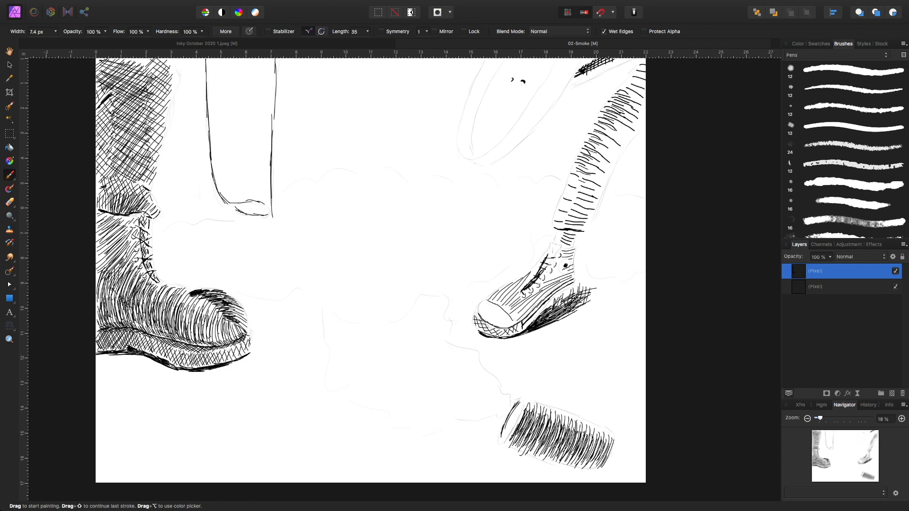
pyautogui.moveTo(573, 248); pyautogui.dragTo(569, 258)
pyautogui.moveTo(559, 272); pyautogui.dragTo(533, 309)
pyautogui.moveTo(536, 296)
pyautogui.mouseDown()
pyautogui.moveTo(516, 320)
pyautogui.moveTo(498, 292)
pyautogui.moveTo(505, 288)
pyautogui.mouseUp()
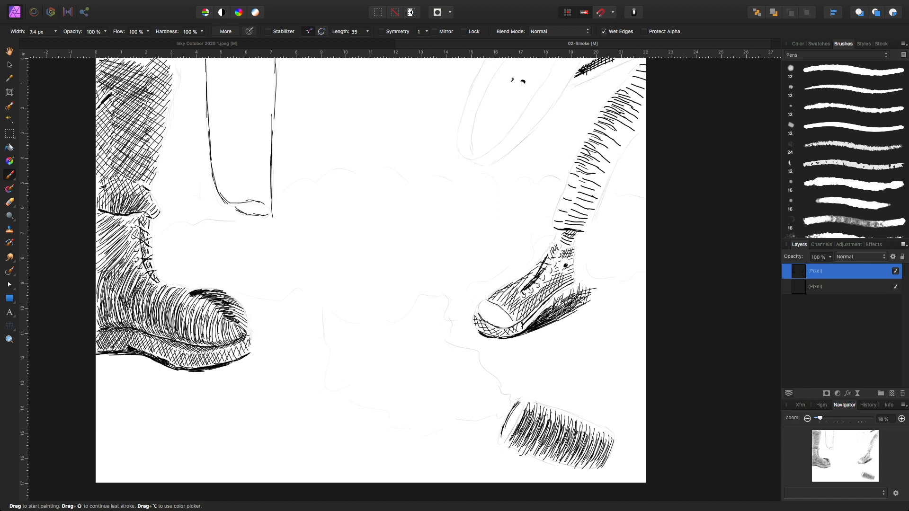
# Cross-hatch the leg above the sneaker with lengthwise strokes from the trouser hem up to the canvas edge
pyautogui.moveTo(556, 211); pyautogui.dragTo(558, 226)
pyautogui.moveTo(564, 194); pyautogui.dragTo(567, 226)
pyautogui.moveTo(575, 175); pyautogui.dragTo(571, 224)
pyautogui.moveTo(580, 160); pyautogui.dragTo(579, 228)
pyautogui.moveTo(588, 144)
pyautogui.mouseDown()
pyautogui.moveTo(582, 218)
pyautogui.moveTo(599, 151)
pyautogui.moveTo(596, 192)
pyautogui.mouseUp()
pyautogui.moveTo(607, 119)
pyautogui.mouseDown()
pyautogui.moveTo(602, 179)
pyautogui.moveTo(608, 138)
pyautogui.moveTo(606, 172)
pyautogui.mouseUp()
pyautogui.moveTo(617, 104)
pyautogui.mouseDown()
pyautogui.moveTo(609, 150)
pyautogui.moveTo(623, 131)
pyautogui.mouseUp()
pyautogui.moveTo(636, 84)
pyautogui.mouseDown()
pyautogui.moveTo(630, 125)
pyautogui.moveTo(637, 110)
pyautogui.mouseUp()
pyautogui.moveTo(645, 61); pyautogui.dragTo(639, 86)
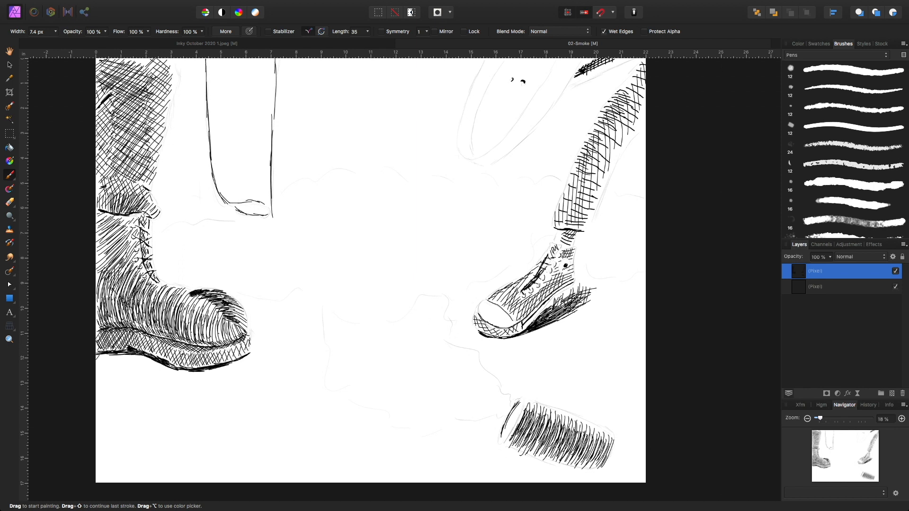
# Draw long slanted strokes on the ground from beneath the boot's heel and midsole towards the canvas's bottom edge
pyautogui.moveTo(104, 355); pyautogui.dragTo(96, 390)
pyautogui.moveTo(128, 357); pyautogui.dragTo(98, 404)
pyautogui.moveTo(129, 357); pyautogui.dragTo(102, 415)
pyautogui.moveTo(131, 359); pyautogui.dragTo(97, 418)
pyautogui.moveTo(142, 356); pyautogui.dragTo(100, 423)
pyautogui.moveTo(147, 359)
pyautogui.mouseDown()
pyautogui.moveTo(101, 436)
pyautogui.moveTo(102, 445)
pyautogui.moveTo(118, 424)
pyautogui.moveTo(103, 450)
pyautogui.moveTo(106, 473)
pyautogui.moveTo(147, 403)
pyautogui.moveTo(112, 483)
pyautogui.mouseUp()
pyautogui.moveTo(171, 368); pyautogui.dragTo(123, 467)
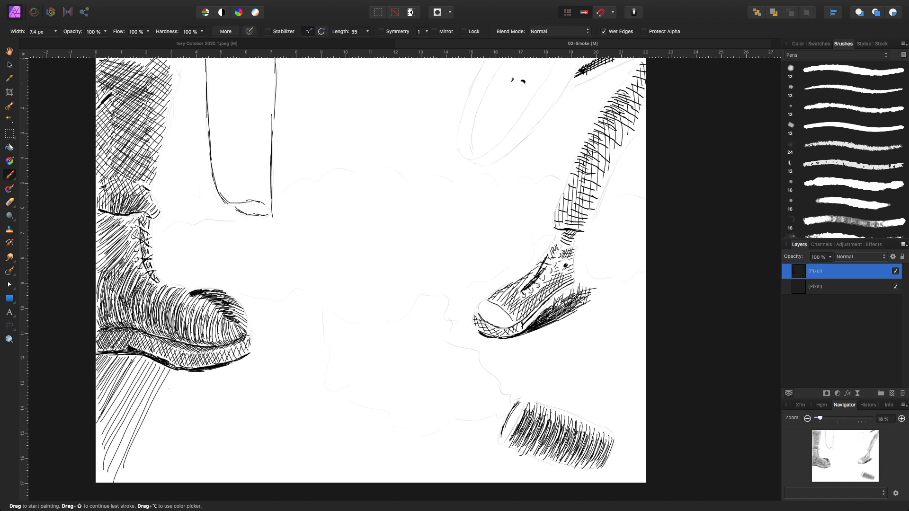
pyautogui.moveTo(178, 371)
pyautogui.mouseDown()
pyautogui.moveTo(133, 470)
pyautogui.moveTo(136, 451)
pyautogui.moveTo(126, 478)
pyautogui.moveTo(135, 480)
pyautogui.mouseUp()
pyautogui.moveTo(186, 372); pyautogui.dragTo(147, 476)
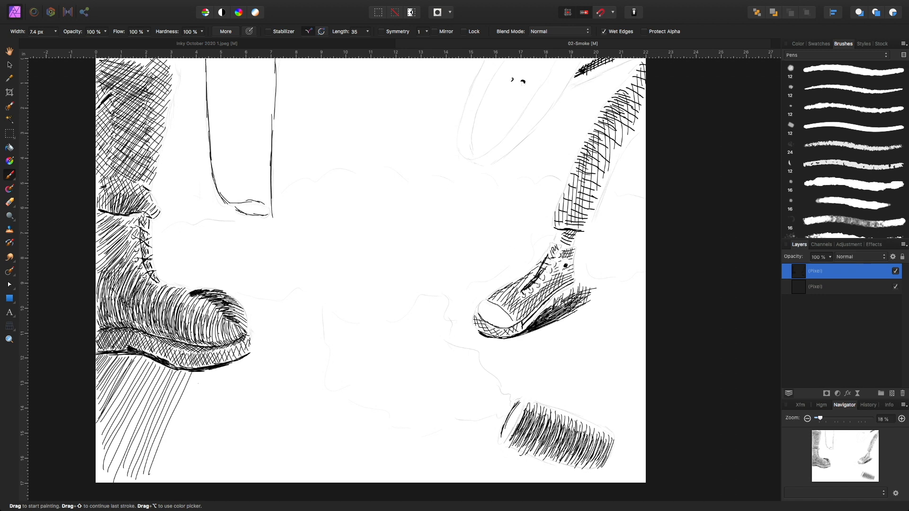
# Cross-hatch the ground beneath the boot's heel with shallow, nearly horizontal strokes down to the canvas's bottom edge
pyautogui.moveTo(120, 355); pyautogui.dragTo(97, 361)
pyautogui.moveTo(134, 359); pyautogui.dragTo(100, 365)
pyautogui.moveTo(149, 361); pyautogui.dragTo(96, 368)
pyautogui.moveTo(155, 366); pyautogui.dragTo(103, 374)
pyautogui.moveTo(160, 371)
pyautogui.mouseDown()
pyautogui.moveTo(96, 374)
pyautogui.moveTo(102, 381)
pyautogui.mouseUp()
pyautogui.moveTo(171, 377)
pyautogui.mouseDown()
pyautogui.moveTo(97, 383)
pyautogui.moveTo(102, 389)
pyautogui.mouseUp()
pyautogui.moveTo(179, 384); pyautogui.dragTo(98, 400)
pyautogui.moveTo(169, 394)
pyautogui.mouseDown()
pyautogui.moveTo(96, 406)
pyautogui.moveTo(102, 413)
pyautogui.mouseUp()
pyautogui.moveTo(167, 407)
pyautogui.mouseDown()
pyautogui.moveTo(98, 416)
pyautogui.moveTo(99, 426)
pyautogui.mouseUp()
pyautogui.moveTo(159, 414); pyautogui.dragTo(101, 433)
pyautogui.moveTo(159, 428)
pyautogui.mouseDown()
pyautogui.moveTo(96, 448)
pyautogui.moveTo(100, 439)
pyautogui.moveTo(101, 454)
pyautogui.mouseUp()
pyautogui.moveTo(148, 446)
pyautogui.mouseDown()
pyautogui.moveTo(98, 459)
pyautogui.moveTo(95, 469)
pyautogui.mouseUp()
pyautogui.moveTo(151, 462)
pyautogui.mouseDown()
pyautogui.moveTo(95, 474)
pyautogui.moveTo(106, 482)
pyautogui.mouseUp()
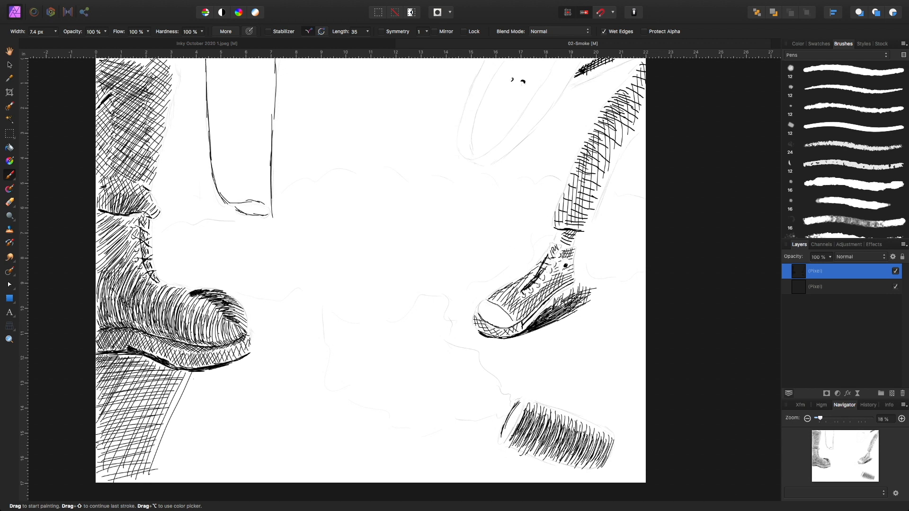
# Extend the long steep ground strokes beneath the front of the boot and around its toe
pyautogui.moveTo(199, 372)
pyautogui.mouseDown()
pyautogui.moveTo(167, 481)
pyautogui.moveTo(157, 476)
pyautogui.mouseUp()
pyautogui.moveTo(210, 370)
pyautogui.mouseDown()
pyautogui.moveTo(180, 478)
pyautogui.moveTo(194, 469)
pyautogui.moveTo(192, 483)
pyautogui.moveTo(200, 480)
pyautogui.mouseUp()
pyautogui.moveTo(239, 362); pyautogui.dragTo(208, 477)
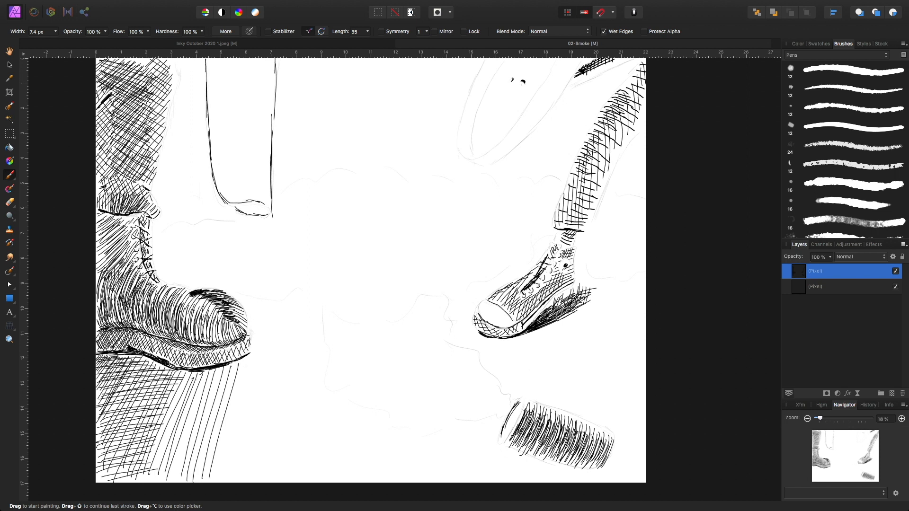
pyautogui.moveTo(248, 358)
pyautogui.mouseDown()
pyautogui.moveTo(219, 482)
pyautogui.moveTo(232, 478)
pyautogui.mouseUp()
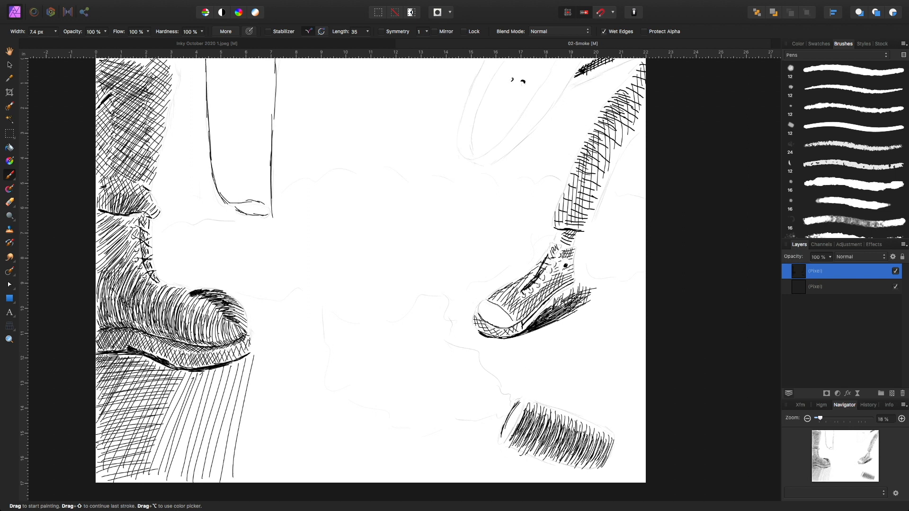
pyautogui.moveTo(248, 296); pyautogui.dragTo(243, 307)
pyautogui.moveTo(250, 295)
pyautogui.mouseDown()
pyautogui.moveTo(250, 362)
pyautogui.moveTo(268, 319)
pyautogui.moveTo(250, 466)
pyautogui.mouseUp()
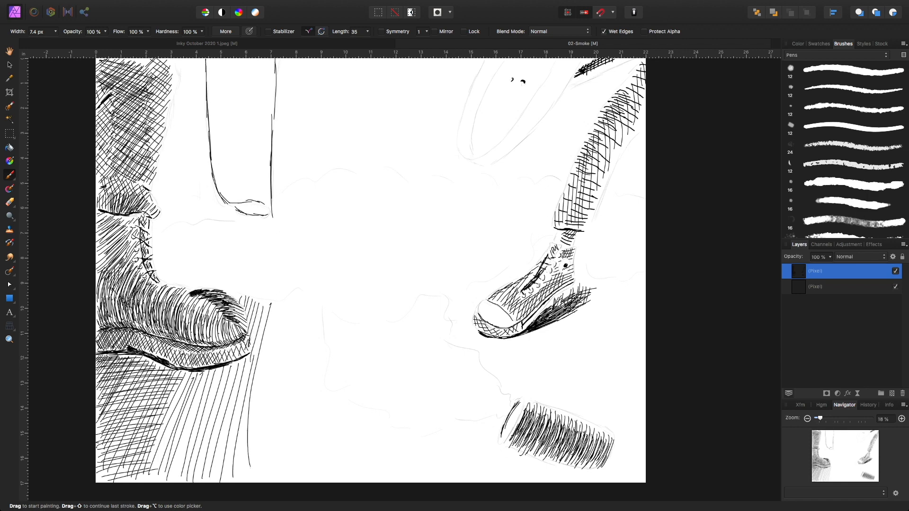
# Continue the long upright ground strokes from the boot's toe along the near edge of the smoke outline
pyautogui.moveTo(278, 304); pyautogui.dragTo(249, 464)
pyautogui.moveTo(285, 301); pyautogui.dragTo(249, 473)
pyautogui.moveTo(293, 295); pyautogui.dragTo(257, 483)
pyautogui.moveTo(299, 290); pyautogui.dragTo(266, 473)
pyautogui.moveTo(305, 294)
pyautogui.mouseDown()
pyautogui.moveTo(273, 473)
pyautogui.moveTo(311, 340)
pyautogui.moveTo(288, 483)
pyautogui.mouseUp()
pyautogui.moveTo(317, 310); pyautogui.dragTo(305, 478)
pyautogui.moveTo(325, 344); pyautogui.dragTo(317, 482)
pyautogui.moveTo(331, 391); pyautogui.dragTo(323, 477)
pyautogui.moveTo(339, 394); pyautogui.dragTo(335, 481)
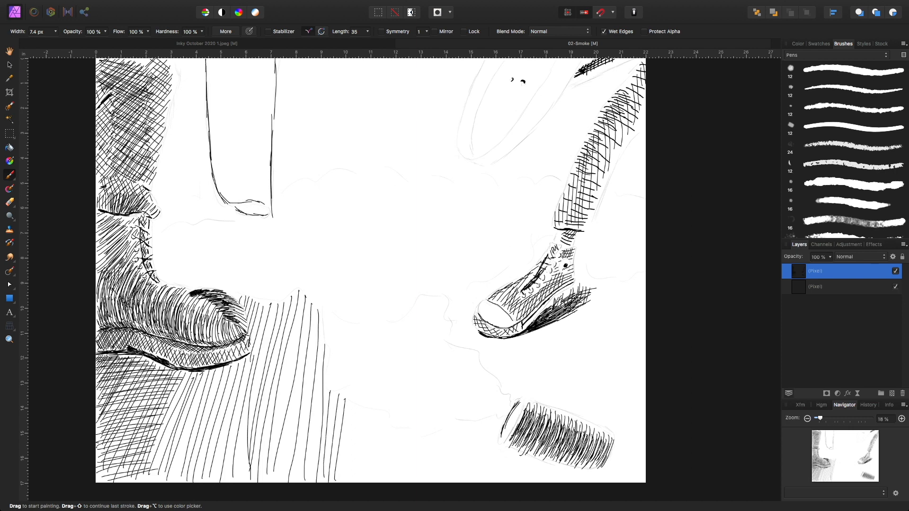
# Fill the ground below the smoke outline with upright strokes as far as the canister's open end
pyautogui.moveTo(354, 403); pyautogui.dragTo(353, 482)
pyautogui.moveTo(370, 409)
pyautogui.mouseDown()
pyautogui.moveTo(360, 482)
pyautogui.moveTo(377, 475)
pyautogui.mouseUp()
pyautogui.moveTo(393, 428)
pyautogui.mouseDown()
pyautogui.moveTo(385, 482)
pyautogui.moveTo(404, 482)
pyautogui.mouseUp()
pyautogui.moveTo(416, 439); pyautogui.dragTo(412, 482)
pyautogui.moveTo(429, 436); pyautogui.dragTo(422, 482)
pyautogui.moveTo(437, 434)
pyautogui.mouseDown()
pyautogui.moveTo(430, 481)
pyautogui.moveTo(445, 482)
pyautogui.mouseUp()
pyautogui.moveTo(458, 421)
pyautogui.mouseDown()
pyautogui.moveTo(450, 480)
pyautogui.moveTo(459, 482)
pyautogui.mouseUp()
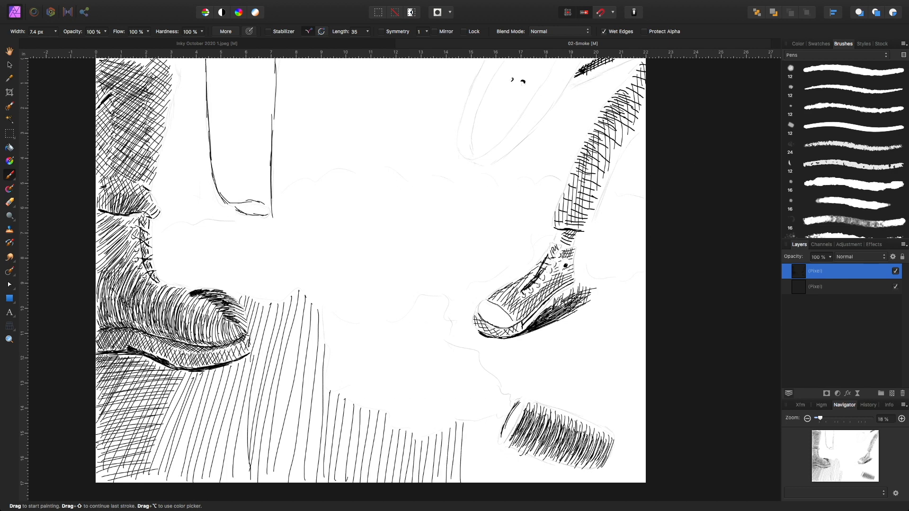
pyautogui.moveTo(472, 422); pyautogui.dragTo(466, 482)
pyautogui.moveTo(477, 422); pyautogui.dragTo(475, 478)
pyautogui.moveTo(490, 421); pyautogui.dragTo(488, 477)
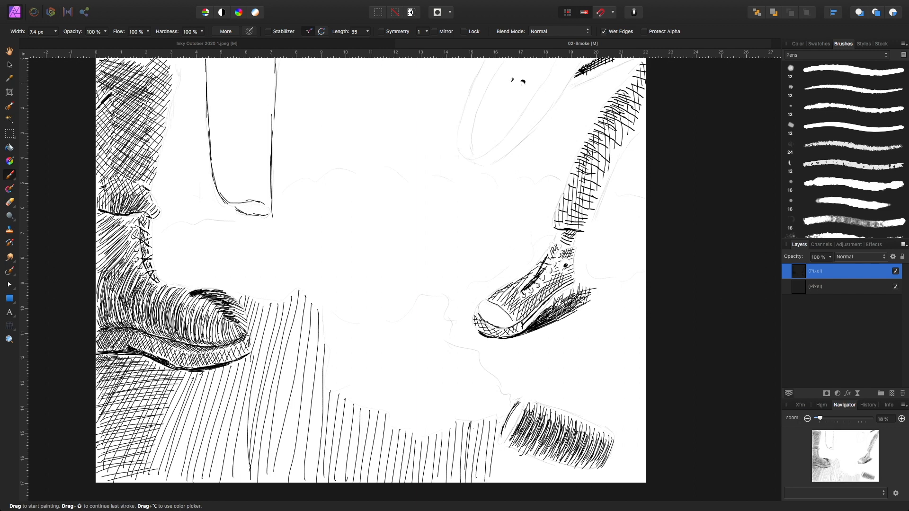
# Add upright ground strokes beneath the canister and on to the canvas's right edge
pyautogui.moveTo(498, 423)
pyautogui.mouseDown()
pyautogui.moveTo(495, 482)
pyautogui.moveTo(609, 483)
pyautogui.mouseUp()
pyautogui.moveTo(616, 449); pyautogui.dragTo(613, 483)
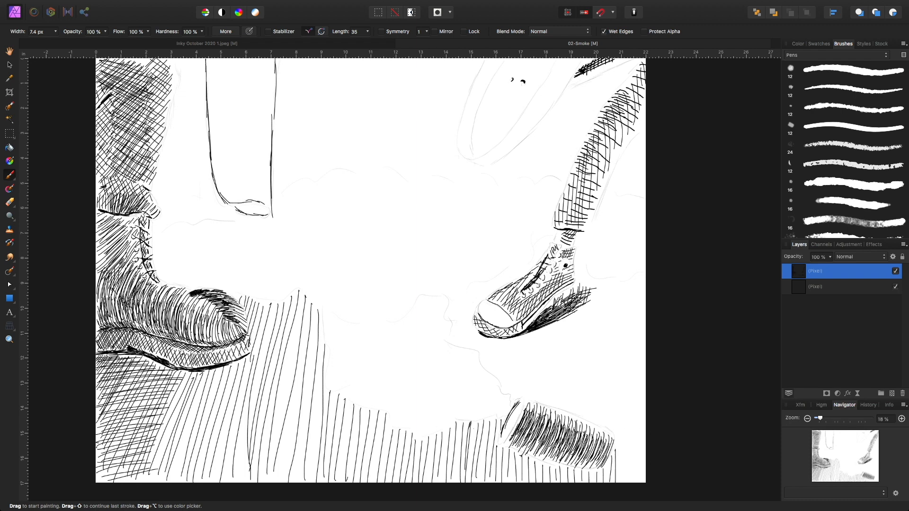
pyautogui.moveTo(620, 443); pyautogui.dragTo(622, 483)
pyautogui.moveTo(630, 416)
pyautogui.mouseDown()
pyautogui.moveTo(628, 483)
pyautogui.moveTo(640, 483)
pyautogui.mouseUp()
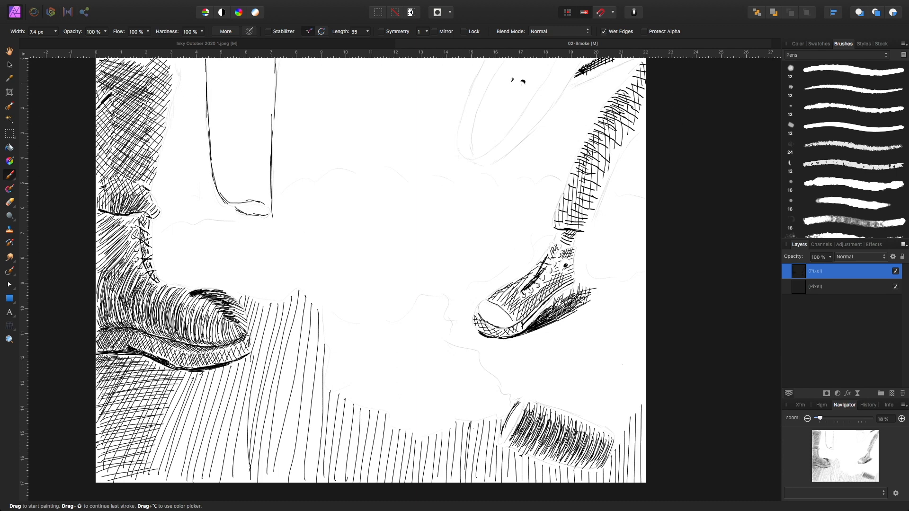
# Cross-hatch the ground beneath the front of the boot with shallow diagonal strokes
pyautogui.moveTo(170, 379)
pyautogui.mouseDown()
pyautogui.moveTo(242, 371)
pyautogui.moveTo(166, 393)
pyautogui.mouseUp()
pyautogui.moveTo(245, 375); pyautogui.dragTo(150, 404)
pyautogui.moveTo(252, 378)
pyautogui.mouseDown()
pyautogui.moveTo(159, 406)
pyautogui.moveTo(141, 433)
pyautogui.mouseUp()
pyautogui.moveTo(264, 395); pyautogui.dragTo(145, 440)
pyautogui.moveTo(258, 403); pyautogui.dragTo(142, 447)
pyautogui.moveTo(263, 404)
pyautogui.mouseDown()
pyautogui.moveTo(143, 454)
pyautogui.moveTo(127, 464)
pyautogui.moveTo(147, 461)
pyautogui.moveTo(139, 473)
pyautogui.mouseUp()
pyautogui.moveTo(262, 425)
pyautogui.mouseDown()
pyautogui.moveTo(129, 483)
pyautogui.moveTo(145, 481)
pyautogui.mouseUp()
pyautogui.moveTo(264, 434)
pyautogui.mouseDown()
pyautogui.moveTo(161, 483)
pyautogui.moveTo(193, 483)
pyautogui.mouseUp()
# Cross-hatch the ground along the canvas's bottom edge with diagonal strokes, from below the boot's toe to the canister
pyautogui.moveTo(306, 443)
pyautogui.mouseDown()
pyautogui.moveTo(206, 483)
pyautogui.moveTo(230, 483)
pyautogui.mouseUp()
pyautogui.moveTo(352, 440)
pyautogui.mouseDown()
pyautogui.moveTo(253, 483)
pyautogui.moveTo(277, 483)
pyautogui.mouseUp()
pyautogui.moveTo(383, 438)
pyautogui.mouseDown()
pyautogui.moveTo(288, 482)
pyautogui.moveTo(325, 483)
pyautogui.mouseUp()
pyautogui.moveTo(414, 441)
pyautogui.mouseDown()
pyautogui.moveTo(342, 483)
pyautogui.moveTo(360, 483)
pyautogui.mouseUp()
pyautogui.moveTo(440, 433)
pyautogui.mouseDown()
pyautogui.moveTo(379, 483)
pyautogui.moveTo(389, 483)
pyautogui.mouseUp()
pyautogui.moveTo(470, 425)
pyautogui.mouseDown()
pyautogui.moveTo(401, 483)
pyautogui.moveTo(419, 480)
pyautogui.moveTo(477, 434)
pyautogui.moveTo(431, 482)
pyautogui.moveTo(441, 478)
pyautogui.mouseUp()
pyautogui.moveTo(502, 423); pyautogui.dragTo(451, 480)
pyautogui.moveTo(495, 441)
pyautogui.mouseDown()
pyautogui.moveTo(455, 483)
pyautogui.moveTo(475, 483)
pyautogui.mouseUp()
# Cross-hatch the ground beneath and beyond the canister with diagonal strokes up to the canvas's right edge
pyautogui.moveTo(520, 452)
pyautogui.mouseDown()
pyautogui.moveTo(484, 482)
pyautogui.moveTo(504, 480)
pyautogui.mouseUp()
pyautogui.moveTo(538, 457)
pyautogui.mouseDown()
pyautogui.moveTo(512, 482)
pyautogui.moveTo(525, 483)
pyautogui.mouseUp()
pyautogui.moveTo(555, 463); pyautogui.dragTo(542, 482)
pyautogui.moveTo(568, 466)
pyautogui.mouseDown()
pyautogui.moveTo(552, 480)
pyautogui.moveTo(568, 480)
pyautogui.mouseUp()
pyautogui.moveTo(586, 470); pyautogui.dragTo(580, 483)
pyautogui.moveTo(602, 469); pyautogui.dragTo(587, 482)
pyautogui.moveTo(642, 419); pyautogui.dragTo(604, 470)
pyautogui.moveTo(642, 446)
pyautogui.mouseDown()
pyautogui.moveTo(605, 477)
pyautogui.moveTo(625, 482)
pyautogui.mouseUp()
pyautogui.moveTo(645, 474); pyautogui.dragTo(596, 483)
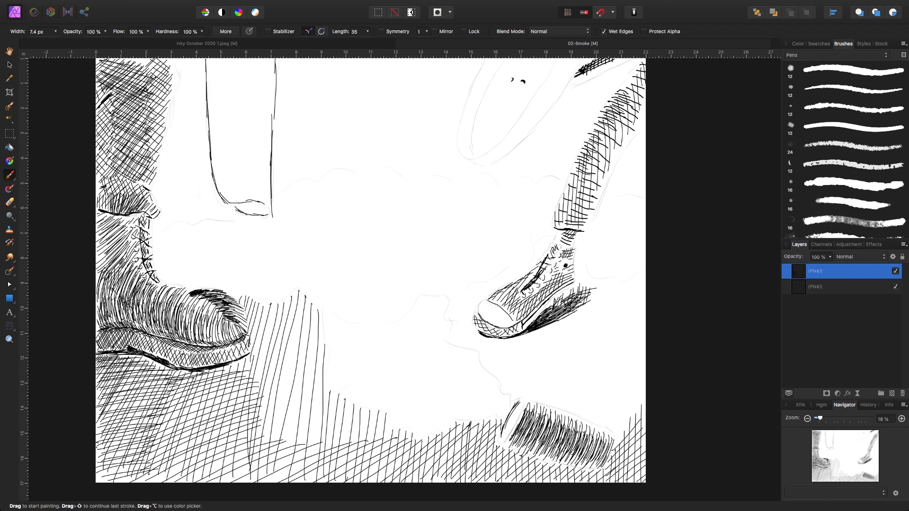
# Ink a thick dark shadow line along the canister's lower edge
pyautogui.moveTo(519, 451)
pyautogui.mouseDown()
pyautogui.moveTo(596, 471)
pyautogui.moveTo(534, 460)
pyautogui.moveTo(584, 473)
pyautogui.mouseUp()
pyautogui.moveTo(538, 460)
pyautogui.mouseDown()
pyautogui.moveTo(549, 463)
pyautogui.moveTo(516, 452)
pyautogui.mouseUp()
pyautogui.moveTo(584, 472); pyautogui.dragTo(591, 473)
pyautogui.moveTo(525, 453); pyautogui.dragTo(549, 461)
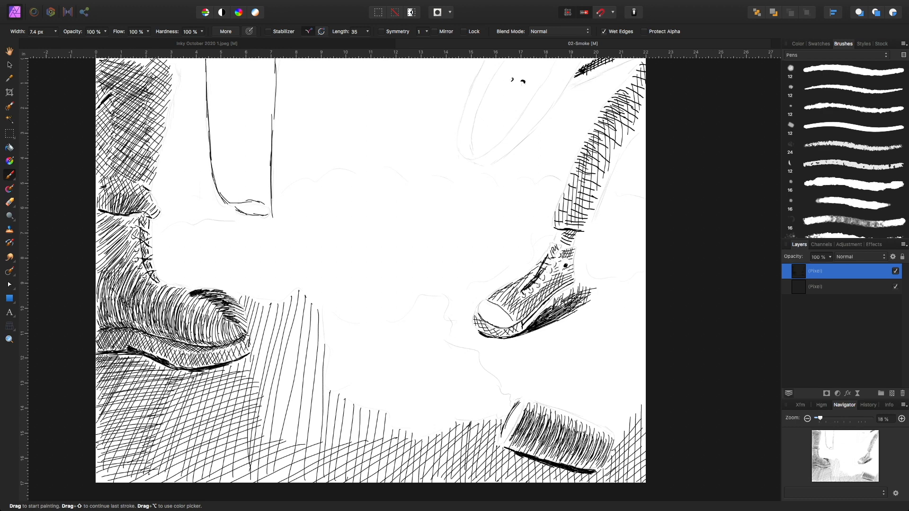
# Draw long diagonal ground strokes from the canister's upper edge out to the canvas's right edge
pyautogui.moveTo(615, 438)
pyautogui.mouseDown()
pyautogui.moveTo(645, 407)
pyautogui.moveTo(646, 393)
pyautogui.mouseUp()
pyautogui.moveTo(600, 423); pyautogui.dragTo(645, 381)
pyautogui.moveTo(585, 418); pyautogui.dragTo(646, 373)
pyautogui.moveTo(574, 409)
pyautogui.mouseDown()
pyautogui.moveTo(646, 367)
pyautogui.moveTo(646, 358)
pyautogui.mouseUp()
pyautogui.moveTo(555, 405)
pyautogui.mouseDown()
pyautogui.moveTo(646, 344)
pyautogui.moveTo(646, 334)
pyautogui.mouseUp()
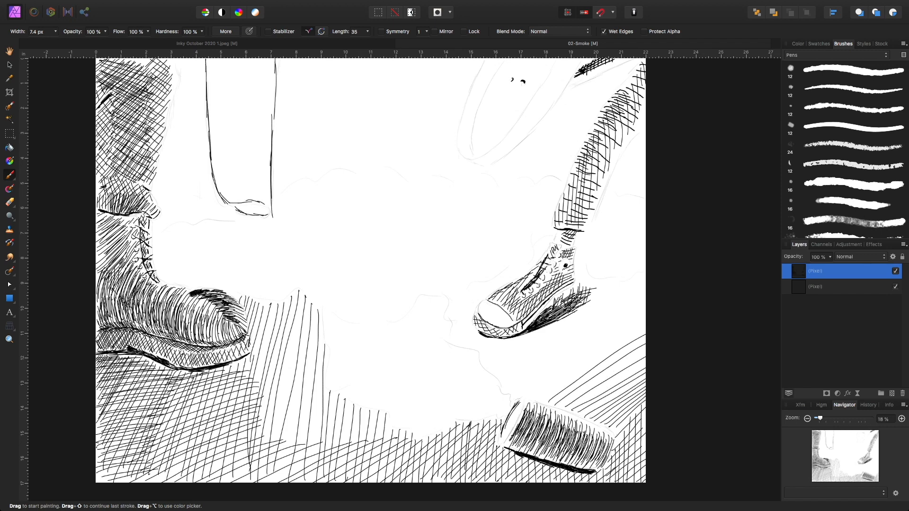
pyautogui.moveTo(543, 399); pyautogui.dragTo(645, 327)
pyautogui.moveTo(531, 398); pyautogui.dragTo(640, 323)
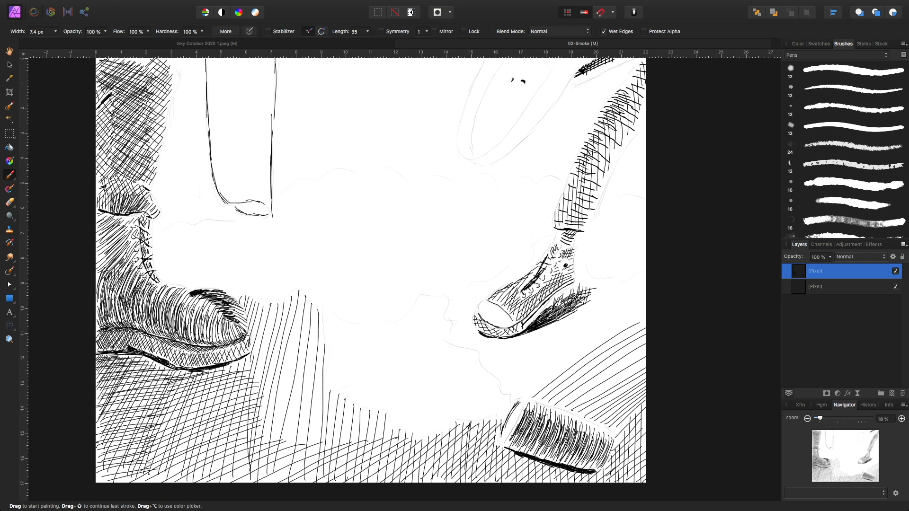
pyautogui.moveTo(522, 398); pyautogui.dragTo(641, 310)
pyautogui.moveTo(510, 396); pyautogui.dragTo(633, 304)
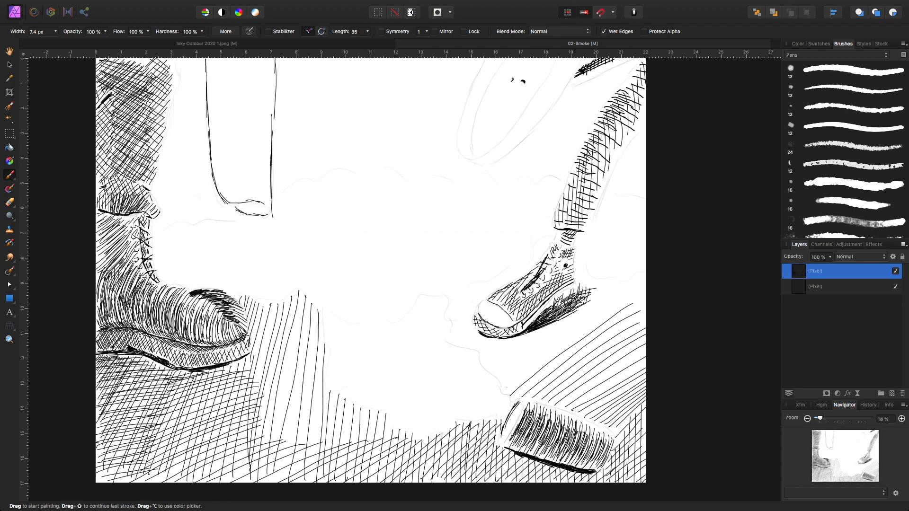
# Continue the diagonal ground strokes between the canister and sneaker and around the sneaker's toe and heel
pyautogui.moveTo(502, 392)
pyautogui.mouseDown()
pyautogui.moveTo(642, 288)
pyautogui.moveTo(522, 364)
pyautogui.moveTo(630, 281)
pyautogui.mouseUp()
pyautogui.moveTo(501, 371); pyautogui.dragTo(561, 319)
pyautogui.moveTo(493, 370)
pyautogui.mouseDown()
pyautogui.moveTo(541, 329)
pyautogui.moveTo(482, 338)
pyautogui.moveTo(470, 309)
pyautogui.moveTo(524, 263)
pyautogui.mouseUp()
pyautogui.moveTo(493, 292); pyautogui.dragTo(536, 261)
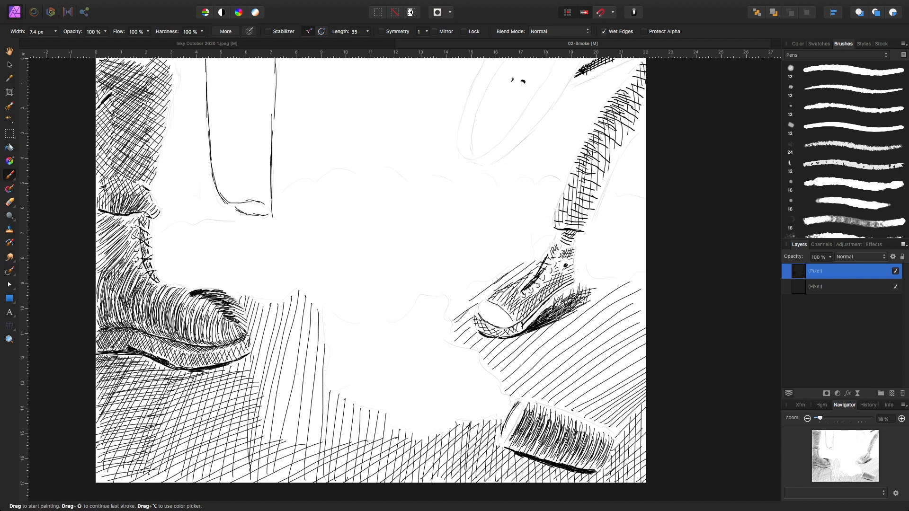
pyautogui.moveTo(579, 284); pyautogui.dragTo(592, 273)
pyautogui.moveTo(582, 289); pyautogui.dragTo(600, 287)
pyautogui.moveTo(504, 376); pyautogui.dragTo(620, 278)
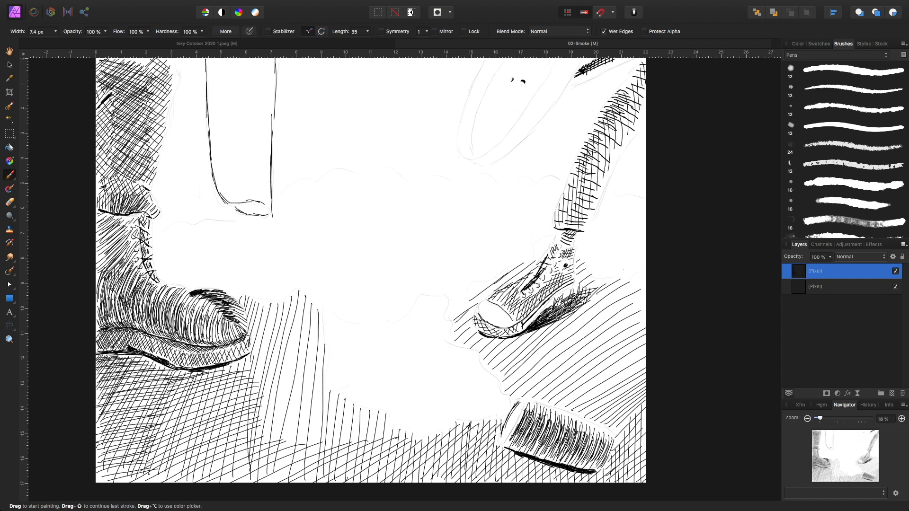
# Cross-hatch the ground beneath the sneaker's toe with steep strokes, following the smoke outline down to the canister
pyautogui.moveTo(449, 345)
pyautogui.mouseDown()
pyautogui.moveTo(475, 299)
pyautogui.moveTo(471, 319)
pyautogui.moveTo(482, 336)
pyautogui.mouseUp()
pyautogui.moveTo(479, 359)
pyautogui.mouseDown()
pyautogui.moveTo(484, 335)
pyautogui.moveTo(494, 341)
pyautogui.mouseUp()
pyautogui.moveTo(490, 369)
pyautogui.mouseDown()
pyautogui.moveTo(497, 340)
pyautogui.moveTo(510, 339)
pyautogui.mouseUp()
pyautogui.moveTo(503, 384); pyautogui.dragTo(524, 333)
pyautogui.moveTo(518, 394); pyautogui.dragTo(535, 331)
pyautogui.moveTo(531, 368); pyautogui.dragTo(538, 333)
pyautogui.moveTo(525, 392); pyautogui.dragTo(553, 323)
pyautogui.moveTo(522, 397)
pyautogui.mouseDown()
pyautogui.moveTo(526, 378)
pyautogui.moveTo(537, 378)
pyautogui.mouseUp()
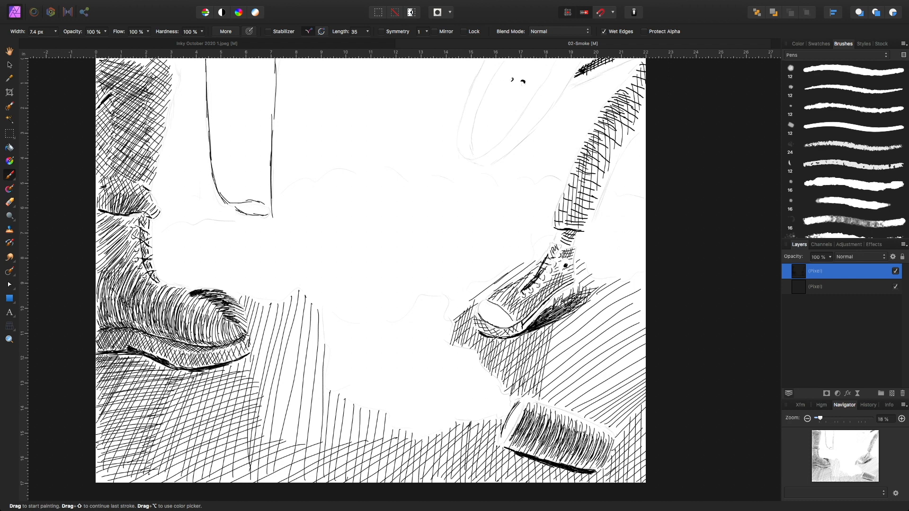
# Carry the steep cross-hatching across the ground between the sneaker's heel and the canister
pyautogui.moveTo(557, 322)
pyautogui.mouseDown()
pyautogui.moveTo(548, 409)
pyautogui.moveTo(558, 372)
pyautogui.moveTo(551, 400)
pyautogui.mouseUp()
pyautogui.moveTo(578, 311); pyautogui.dragTo(557, 397)
pyautogui.moveTo(584, 305); pyautogui.dragTo(565, 406)
pyautogui.moveTo(592, 298)
pyautogui.mouseDown()
pyautogui.moveTo(568, 398)
pyautogui.moveTo(590, 300)
pyautogui.mouseUp()
pyautogui.moveTo(577, 386); pyautogui.dragTo(571, 410)
pyautogui.moveTo(592, 312); pyautogui.dragTo(576, 388)
pyautogui.moveTo(598, 286); pyautogui.dragTo(591, 313)
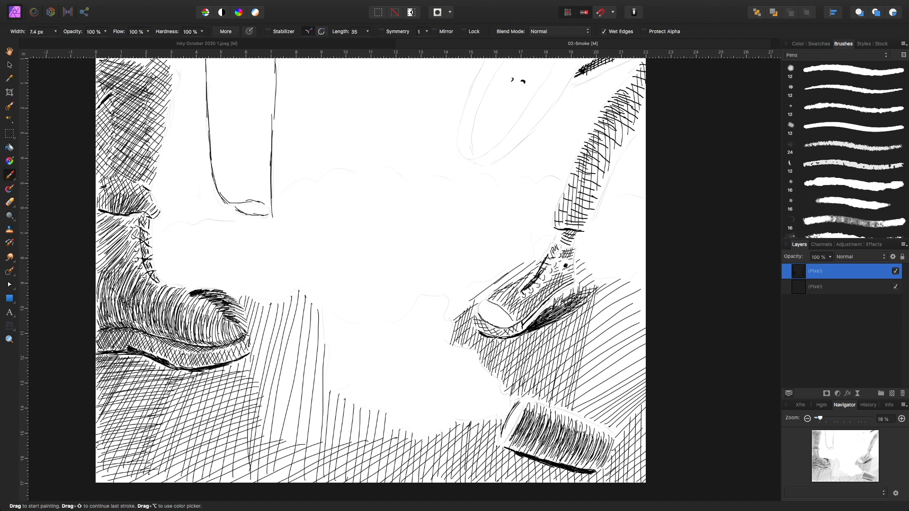
# Cross-hatch the remaining ground from behind the sneaker's heel to the canvas's right edge with long steep strokes
pyautogui.moveTo(588, 348); pyautogui.dragTo(574, 412)
pyautogui.moveTo(577, 412); pyautogui.dragTo(609, 284)
pyautogui.moveTo(583, 413); pyautogui.dragTo(612, 280)
pyautogui.moveTo(586, 405); pyautogui.dragTo(618, 283)
pyautogui.moveTo(589, 417); pyautogui.dragTo(621, 281)
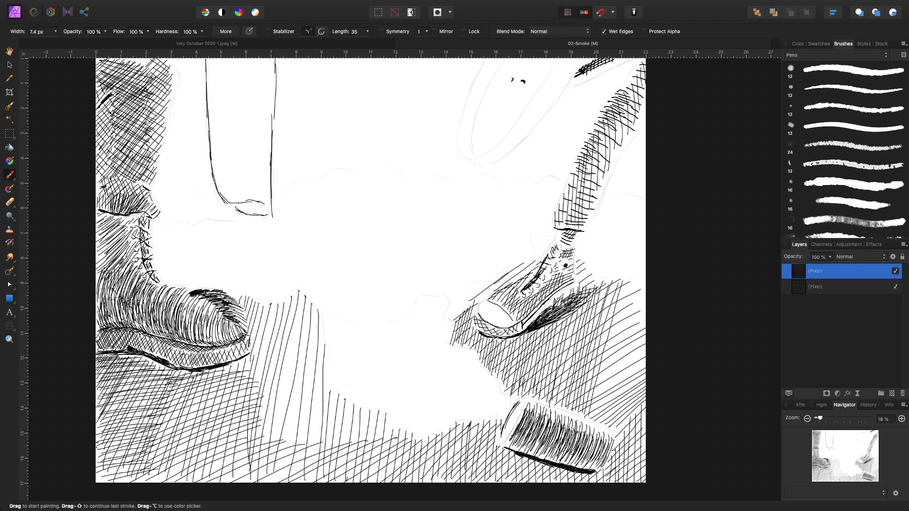
pyautogui.moveTo(595, 411); pyautogui.dragTo(625, 280)
pyautogui.moveTo(597, 419); pyautogui.dragTo(629, 286)
pyautogui.moveTo(599, 422); pyautogui.dragTo(631, 287)
pyautogui.moveTo(601, 422); pyautogui.dragTo(634, 300)
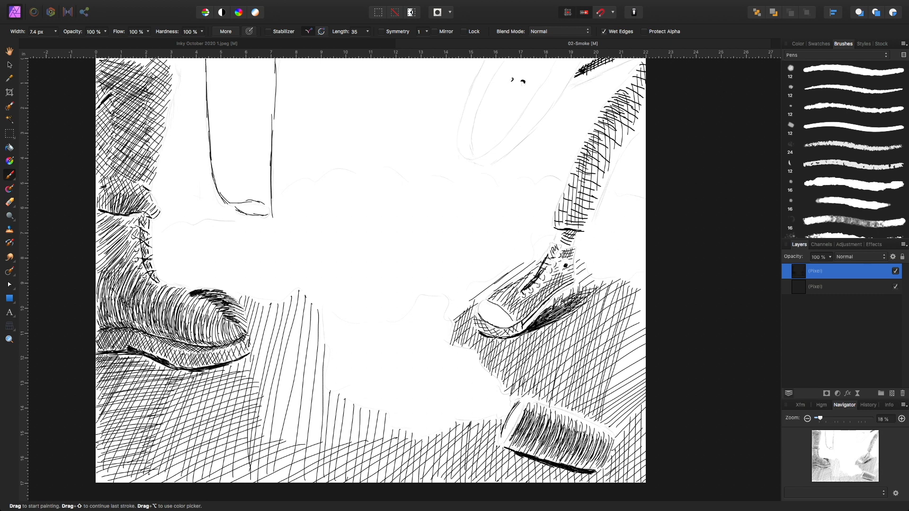
pyautogui.moveTo(605, 415); pyautogui.dragTo(643, 290)
pyautogui.moveTo(610, 419); pyautogui.dragTo(644, 303)
pyautogui.moveTo(614, 424)
pyautogui.mouseDown()
pyautogui.moveTo(643, 309)
pyautogui.moveTo(619, 403)
pyautogui.moveTo(645, 325)
pyautogui.mouseUp()
pyautogui.moveTo(619, 422)
pyautogui.mouseDown()
pyautogui.moveTo(644, 342)
pyautogui.moveTo(645, 387)
pyautogui.mouseUp()
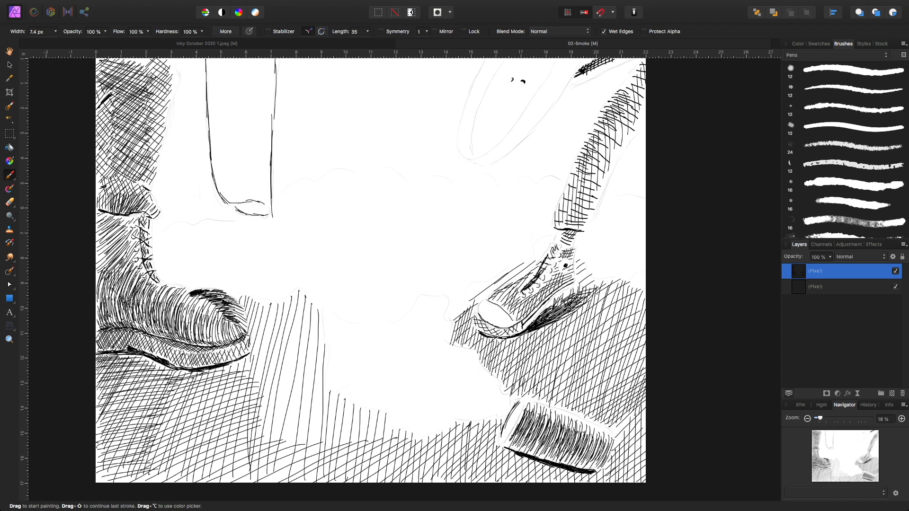
# Cross-hatch the ground below the smoke's lower edge with shallow diagonal strokes, working from the canvas's bottom edge up towards the boot
pyautogui.moveTo(616, 450)
pyautogui.mouseDown()
pyautogui.moveTo(620, 421)
pyautogui.moveTo(636, 402)
pyautogui.mouseUp()
pyautogui.moveTo(249, 481); pyautogui.dragTo(378, 421)
pyautogui.moveTo(315, 444); pyautogui.dragTo(368, 412)
pyautogui.moveTo(280, 444)
pyautogui.mouseDown()
pyautogui.moveTo(357, 406)
pyautogui.moveTo(348, 407)
pyautogui.mouseUp()
pyautogui.moveTo(262, 442); pyautogui.dragTo(343, 401)
pyautogui.moveTo(249, 436)
pyautogui.mouseDown()
pyautogui.moveTo(332, 398)
pyautogui.moveTo(323, 395)
pyautogui.mouseUp()
pyautogui.moveTo(256, 418); pyautogui.dragTo(325, 383)
pyautogui.moveTo(260, 406); pyautogui.dragTo(323, 372)
# Continue the shallow diagonal cross-hatching between the boot's sole and the smoke's edge
pyautogui.moveTo(262, 399); pyautogui.dragTo(328, 365)
pyautogui.moveTo(257, 392); pyautogui.dragTo(316, 360)
pyautogui.moveTo(255, 382); pyautogui.dragTo(320, 353)
pyautogui.moveTo(253, 379)
pyautogui.mouseDown()
pyautogui.moveTo(324, 348)
pyautogui.moveTo(277, 364)
pyautogui.moveTo(321, 341)
pyautogui.mouseUp()
pyautogui.moveTo(234, 371); pyautogui.dragTo(320, 339)
pyautogui.moveTo(222, 372); pyautogui.dragTo(318, 335)
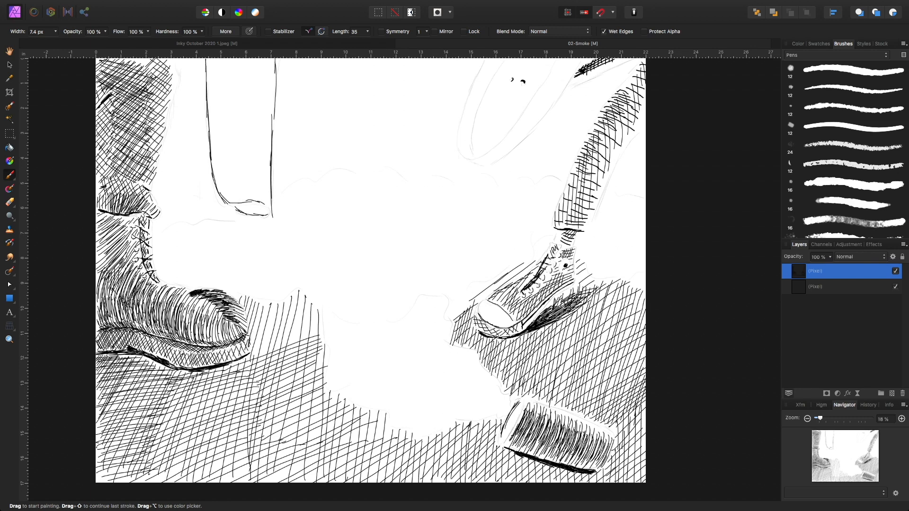
# Finish cross-hatching the ground in front of the boot's toe with shallow diagonals up to the smoke outline
pyautogui.moveTo(236, 363); pyautogui.dragTo(324, 329)
pyautogui.moveTo(254, 351)
pyautogui.mouseDown()
pyautogui.moveTo(320, 325)
pyautogui.moveTo(298, 328)
pyautogui.moveTo(318, 315)
pyautogui.mouseUp()
pyautogui.moveTo(250, 338)
pyautogui.mouseDown()
pyautogui.moveTo(318, 312)
pyautogui.moveTo(306, 311)
pyautogui.mouseUp()
pyautogui.moveTo(250, 326); pyautogui.dragTo(307, 300)
pyautogui.moveTo(247, 314)
pyautogui.mouseDown()
pyautogui.moveTo(304, 297)
pyautogui.moveTo(263, 300)
pyautogui.moveTo(306, 293)
pyautogui.mouseUp()
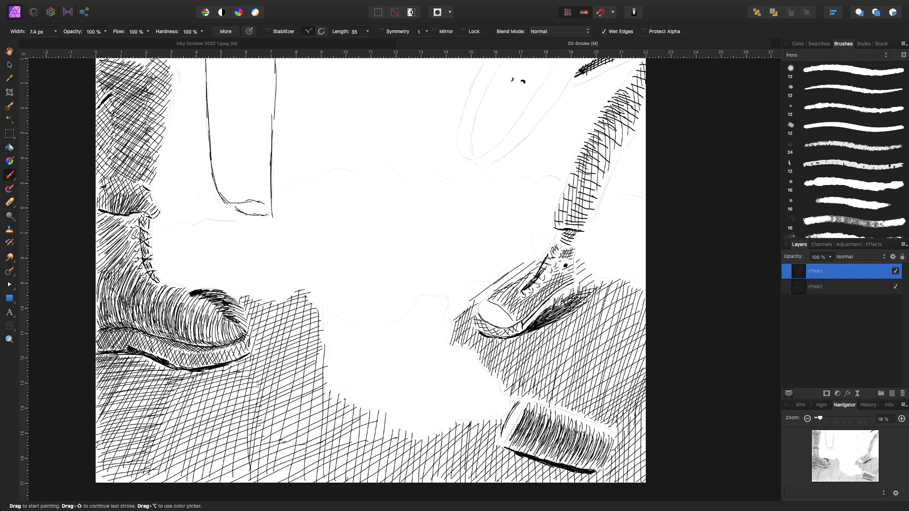
# Fill the sparse ground along the canvas's bottom edge below the boot with long shallow diagonal strokes
pyautogui.moveTo(151, 481); pyautogui.dragTo(234, 446)
pyautogui.moveTo(155, 475); pyautogui.dragTo(250, 431)
pyautogui.moveTo(188, 481); pyautogui.dragTo(283, 437)
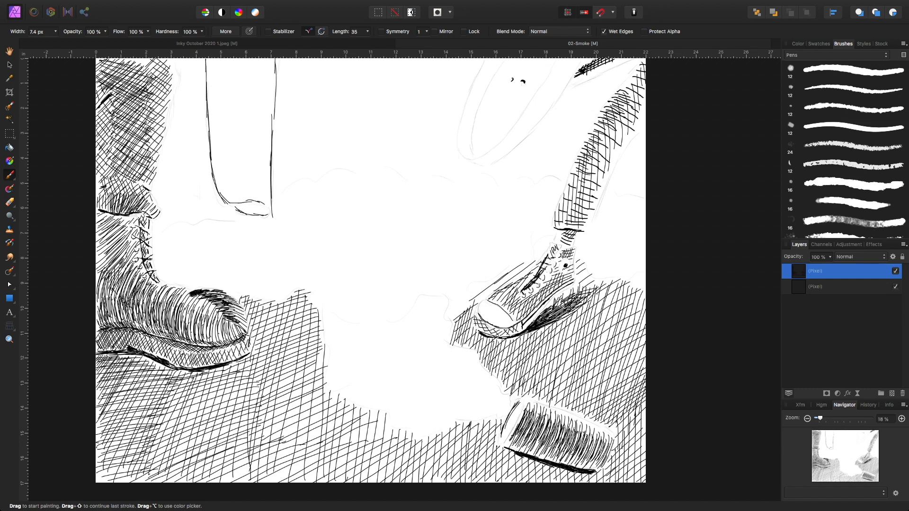
pyautogui.moveTo(223, 481); pyautogui.dragTo(316, 438)
pyautogui.moveTo(267, 482)
pyautogui.mouseDown()
pyautogui.moveTo(386, 422)
pyautogui.moveTo(403, 430)
pyautogui.mouseUp()
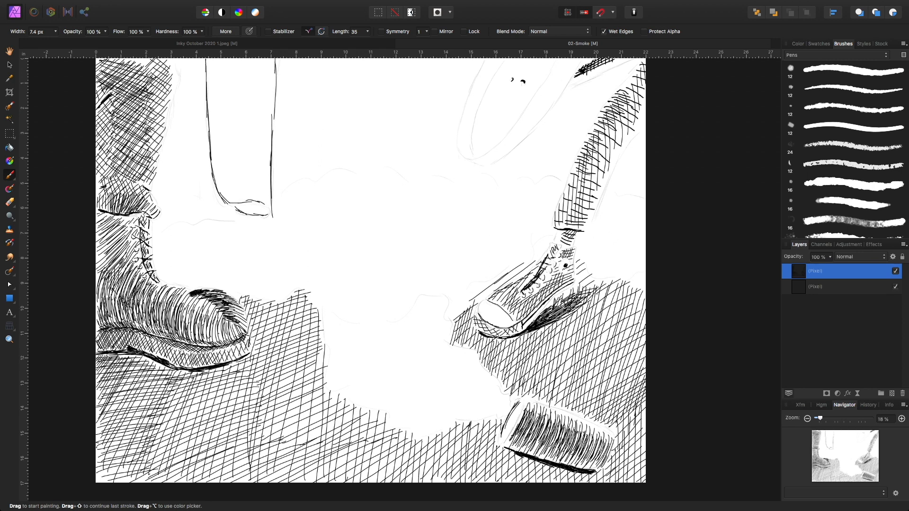
# Ink the slanted side of the rounded form at the canvas's upper edge with long strokes curving to its lower tip
pyautogui.moveTo(536, 93); pyautogui.dragTo(555, 70)
pyautogui.moveTo(532, 110); pyautogui.dragTo(559, 68)
pyautogui.moveTo(525, 125)
pyautogui.mouseDown()
pyautogui.moveTo(573, 70)
pyautogui.moveTo(567, 58)
pyautogui.mouseUp()
pyautogui.moveTo(561, 71); pyautogui.dragTo(579, 62)
pyautogui.moveTo(532, 103); pyautogui.dragTo(485, 162)
pyautogui.moveTo(531, 121)
pyautogui.mouseDown()
pyautogui.moveTo(497, 160)
pyautogui.moveTo(469, 161)
pyautogui.mouseUp()
# Ink the opposite rim of the rounded form with curved strokes from its lower tip up to the canvas's edge
pyautogui.moveTo(465, 121)
pyautogui.mouseDown()
pyautogui.moveTo(464, 153)
pyautogui.moveTo(466, 132)
pyautogui.mouseUp()
pyautogui.moveTo(469, 131); pyautogui.dragTo(468, 150)
pyautogui.moveTo(476, 112); pyautogui.dragTo(469, 154)
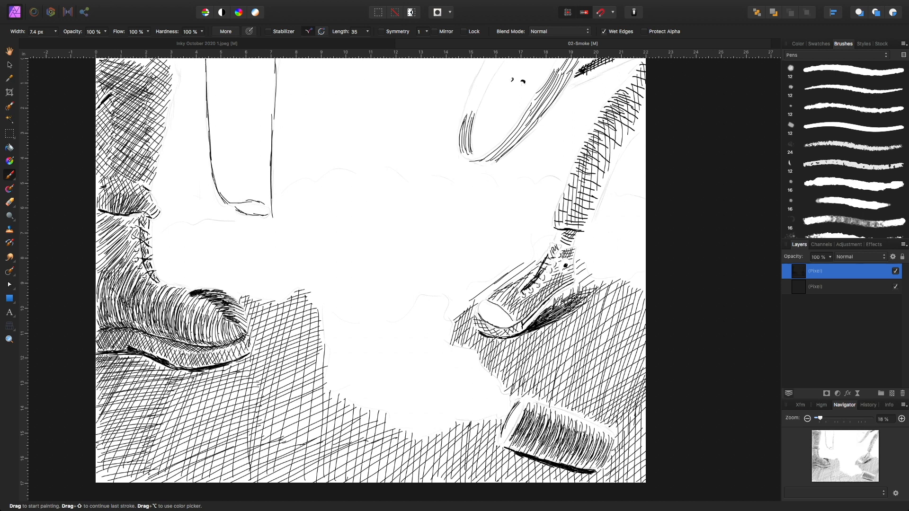
pyautogui.moveTo(483, 72)
pyautogui.mouseDown()
pyautogui.moveTo(464, 121)
pyautogui.moveTo(482, 75)
pyautogui.moveTo(494, 69)
pyautogui.mouseUp()
pyautogui.moveTo(502, 61); pyautogui.dragTo(495, 73)
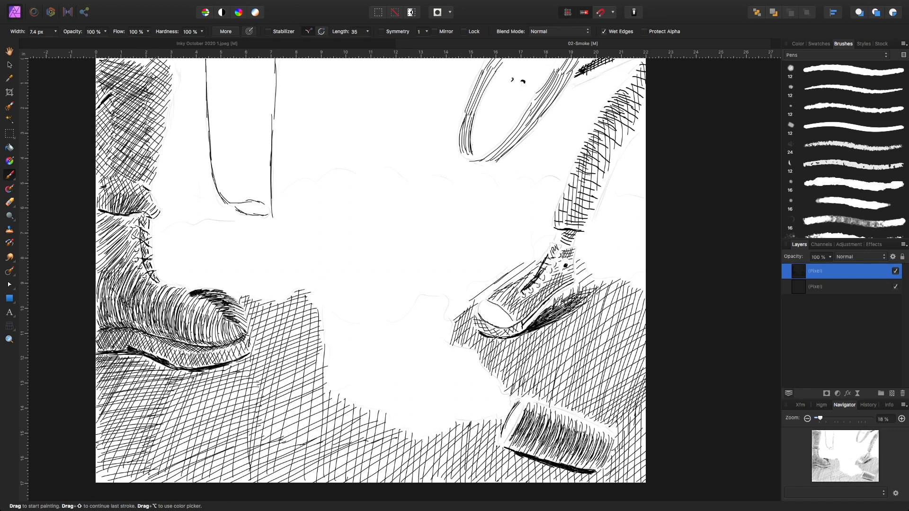
# Hatch the inside of the rounded form with thin, nearly parallel strokes from its lower tip up to the canvas's edge
pyautogui.moveTo(477, 133); pyautogui.dragTo(473, 151)
pyautogui.moveTo(485, 116)
pyautogui.mouseDown()
pyautogui.moveTo(476, 147)
pyautogui.moveTo(482, 142)
pyautogui.mouseUp()
pyautogui.moveTo(493, 101)
pyautogui.mouseDown()
pyautogui.moveTo(483, 134)
pyautogui.moveTo(490, 143)
pyautogui.mouseUp()
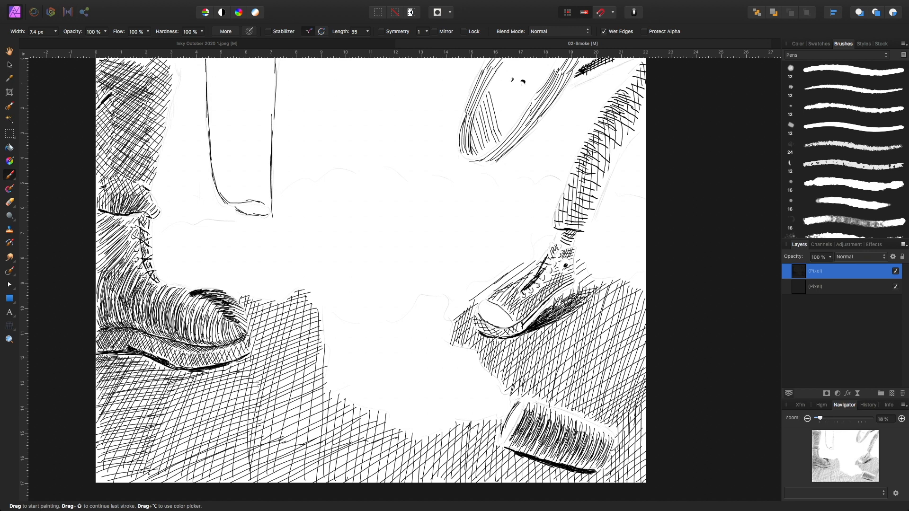
pyautogui.moveTo(496, 106); pyautogui.dragTo(506, 133)
pyautogui.moveTo(488, 81); pyautogui.dragTo(510, 128)
pyautogui.moveTo(491, 78)
pyautogui.mouseDown()
pyautogui.moveTo(504, 114)
pyautogui.moveTo(512, 120)
pyautogui.moveTo(506, 106)
pyautogui.moveTo(516, 116)
pyautogui.mouseUp()
pyautogui.moveTo(499, 71); pyautogui.dragTo(522, 101)
pyautogui.moveTo(505, 60); pyautogui.dragTo(511, 76)
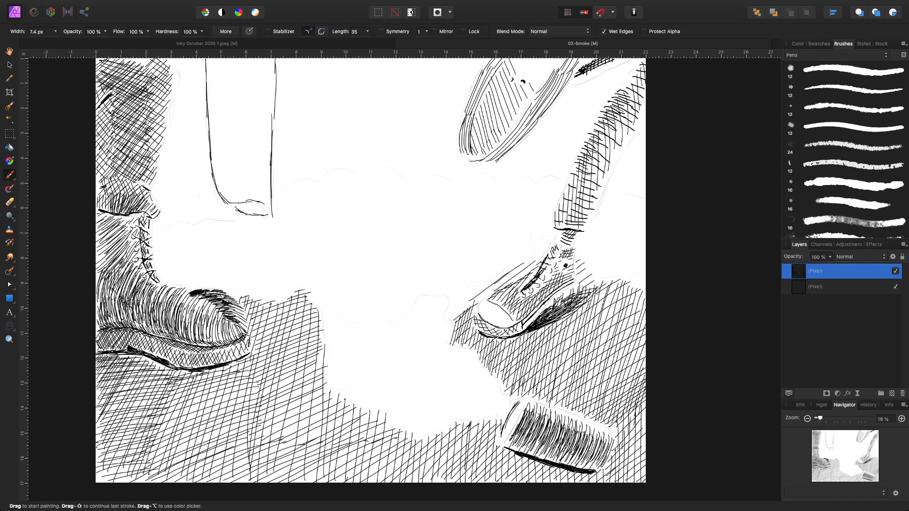
pyautogui.moveTo(516, 58)
pyautogui.mouseDown()
pyautogui.moveTo(536, 86)
pyautogui.moveTo(549, 71)
pyautogui.mouseUp()
# Darken the long slanted rim of the rounded form with dense strokes following its length
pyautogui.moveTo(548, 85); pyautogui.dragTo(527, 113)
pyautogui.moveTo(553, 74); pyautogui.dragTo(520, 130)
pyautogui.moveTo(556, 82)
pyautogui.mouseDown()
pyautogui.moveTo(522, 133)
pyautogui.moveTo(533, 113)
pyautogui.moveTo(532, 122)
pyautogui.mouseUp()
pyautogui.moveTo(563, 79); pyautogui.dragTo(521, 138)
pyautogui.moveTo(542, 101); pyautogui.dragTo(504, 148)
pyautogui.moveTo(525, 115); pyautogui.dragTo(504, 146)
pyautogui.moveTo(532, 114)
pyautogui.mouseDown()
pyautogui.moveTo(500, 151)
pyautogui.moveTo(506, 145)
pyautogui.mouseUp()
pyautogui.moveTo(564, 66); pyautogui.dragTo(552, 80)
pyautogui.moveTo(569, 60); pyautogui.dragTo(565, 82)
# Darken the steep rim of the rounded form facing the smoke with short dense strokes
pyautogui.moveTo(486, 73); pyautogui.dragTo(471, 109)
pyautogui.moveTo(468, 115); pyautogui.dragTo(462, 135)
pyautogui.moveTo(478, 90); pyautogui.dragTo(466, 120)
pyautogui.moveTo(479, 92)
pyautogui.mouseDown()
pyautogui.moveTo(466, 146)
pyautogui.moveTo(475, 111)
pyautogui.mouseUp()
pyautogui.moveTo(474, 117); pyautogui.dragTo(465, 148)
pyautogui.moveTo(484, 83); pyautogui.dragTo(477, 98)
pyautogui.moveTo(489, 78); pyautogui.dragTo(477, 103)
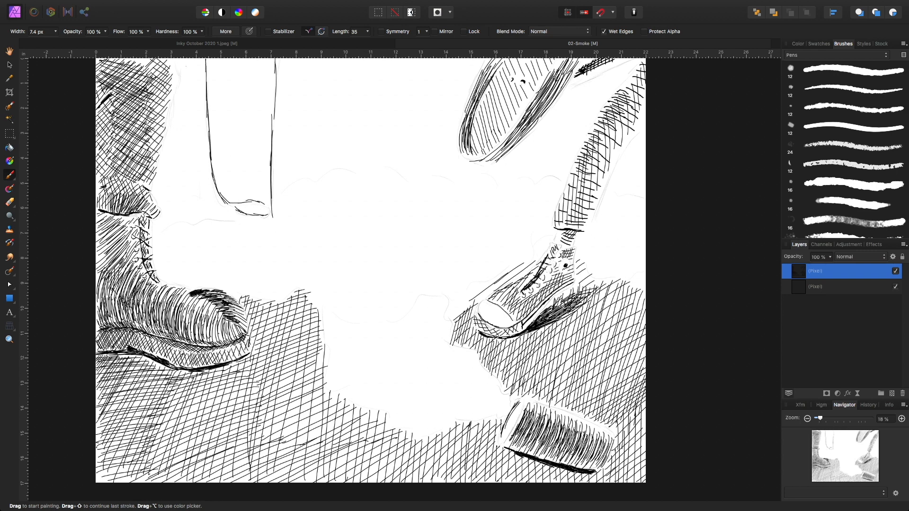
# Hatch the gap between the boot's leg and the adjacent leg outline with diagonals, from the canvas's upper edge down towards the boot's cuff
pyautogui.moveTo(189, 59); pyautogui.dragTo(180, 79)
pyautogui.moveTo(203, 63); pyautogui.dragTo(178, 88)
pyautogui.moveTo(202, 65)
pyautogui.mouseDown()
pyautogui.moveTo(179, 90)
pyautogui.moveTo(183, 80)
pyautogui.mouseUp()
pyautogui.moveTo(195, 74); pyautogui.dragTo(173, 98)
pyautogui.moveTo(204, 74); pyautogui.dragTo(171, 105)
pyautogui.moveTo(192, 82); pyautogui.dragTo(171, 114)
pyautogui.moveTo(197, 88); pyautogui.dragTo(169, 121)
pyautogui.moveTo(196, 95)
pyautogui.mouseDown()
pyautogui.moveTo(166, 127)
pyautogui.moveTo(175, 123)
pyautogui.mouseUp()
pyautogui.moveTo(200, 79); pyautogui.dragTo(176, 121)
pyautogui.moveTo(203, 95); pyautogui.dragTo(166, 138)
pyautogui.moveTo(186, 108); pyautogui.dragTo(165, 140)
pyautogui.moveTo(176, 131); pyautogui.dragTo(162, 152)
pyautogui.moveTo(173, 142); pyautogui.dragTo(156, 174)
pyautogui.moveTo(168, 157); pyautogui.dragTo(155, 194)
# Add longer overlapping diagonals through the middle of the gap, working from the boot's cuff back upward
pyautogui.moveTo(170, 172); pyautogui.dragTo(154, 201)
pyautogui.moveTo(186, 159); pyautogui.dragTo(159, 197)
pyautogui.moveTo(201, 141)
pyautogui.mouseDown()
pyautogui.moveTo(162, 196)
pyautogui.moveTo(165, 184)
pyautogui.mouseUp()
pyautogui.moveTo(201, 133); pyautogui.dragTo(166, 181)
pyautogui.moveTo(198, 136); pyautogui.dragTo(168, 174)
pyautogui.moveTo(193, 134); pyautogui.dragTo(162, 178)
pyautogui.moveTo(197, 115); pyautogui.dragTo(168, 165)
pyautogui.moveTo(193, 111)
pyautogui.mouseDown()
pyautogui.moveTo(167, 161)
pyautogui.moveTo(167, 149)
pyautogui.mouseUp()
pyautogui.moveTo(202, 100)
pyautogui.mouseDown()
pyautogui.moveTo(177, 142)
pyautogui.moveTo(184, 126)
pyautogui.mouseUp()
# Hatch along the adjacent leg's outline from the canvas's upper edge down to beside the boot's cuff
pyautogui.moveTo(203, 80)
pyautogui.mouseDown()
pyautogui.moveTo(196, 94)
pyautogui.moveTo(195, 85)
pyautogui.mouseUp()
pyautogui.moveTo(205, 60)
pyautogui.mouseDown()
pyautogui.moveTo(199, 72)
pyautogui.moveTo(196, 64)
pyautogui.mouseUp()
pyautogui.moveTo(205, 61); pyautogui.dragTo(196, 80)
pyautogui.moveTo(208, 74); pyautogui.dragTo(196, 99)
pyautogui.moveTo(207, 92); pyautogui.dragTo(189, 124)
pyautogui.moveTo(206, 105); pyautogui.dragTo(190, 142)
pyautogui.moveTo(208, 124); pyautogui.dragTo(176, 182)
pyautogui.moveTo(199, 148); pyautogui.dragTo(167, 201)
pyautogui.moveTo(181, 178)
pyautogui.mouseDown()
pyautogui.moveTo(162, 204)
pyautogui.moveTo(163, 221)
pyautogui.mouseUp()
# Hatch the base of the dark area with short diagonals from the boot's cuff to the adjacent leg's flared tip and back
pyautogui.moveTo(164, 213); pyautogui.dragTo(160, 230)
pyautogui.moveTo(181, 209)
pyautogui.mouseDown()
pyautogui.moveTo(162, 229)
pyautogui.moveTo(176, 222)
pyautogui.mouseUp()
pyautogui.moveTo(194, 209); pyautogui.dragTo(182, 222)
pyautogui.moveTo(203, 209); pyautogui.dragTo(189, 221)
pyautogui.moveTo(211, 210)
pyautogui.mouseDown()
pyautogui.moveTo(199, 221)
pyautogui.moveTo(208, 220)
pyautogui.mouseUp()
pyautogui.moveTo(226, 212); pyautogui.dragTo(222, 219)
pyautogui.moveTo(238, 214); pyautogui.dragTo(229, 217)
pyautogui.moveTo(233, 211); pyautogui.dragTo(214, 218)
pyautogui.moveTo(225, 208); pyautogui.dragTo(208, 214)
pyautogui.moveTo(217, 202); pyautogui.dragTo(195, 215)
pyautogui.moveTo(211, 198); pyautogui.dragTo(190, 212)
pyautogui.moveTo(205, 193); pyautogui.dragTo(173, 214)
pyautogui.moveTo(196, 180); pyautogui.dragTo(168, 207)
pyautogui.moveTo(196, 169)
pyautogui.mouseDown()
pyautogui.moveTo(167, 202)
pyautogui.moveTo(176, 188)
pyautogui.mouseUp()
# Densify the shading along the lower half of the adjacent leg's outline down to its outward curve
pyautogui.moveTo(195, 157); pyautogui.dragTo(185, 171)
pyautogui.moveTo(208, 135); pyautogui.dragTo(194, 151)
pyautogui.moveTo(206, 140); pyautogui.dragTo(191, 156)
pyautogui.moveTo(206, 145); pyautogui.dragTo(187, 170)
pyautogui.moveTo(203, 151); pyautogui.dragTo(187, 176)
pyautogui.moveTo(207, 159); pyautogui.dragTo(185, 188)
pyautogui.moveTo(206, 168); pyautogui.dragTo(189, 193)
pyautogui.moveTo(208, 177); pyautogui.dragTo(183, 206)
pyautogui.moveTo(209, 184); pyautogui.dragTo(186, 208)
pyautogui.moveTo(213, 187); pyautogui.dragTo(200, 205)
pyautogui.moveTo(220, 190)
pyautogui.mouseDown()
pyautogui.moveTo(205, 204)
pyautogui.moveTo(217, 207)
pyautogui.moveTo(200, 194)
pyautogui.mouseUp()
pyautogui.moveTo(213, 180); pyautogui.dragTo(197, 191)
# Darken the middle stretch beside the adjacent leg's outline with overlapping diagonal strokes
pyautogui.moveTo(209, 171); pyautogui.dragTo(192, 182)
pyautogui.moveTo(207, 159)
pyautogui.mouseDown()
pyautogui.moveTo(199, 175)
pyautogui.moveTo(198, 164)
pyautogui.mouseUp()
pyautogui.moveTo(202, 122); pyautogui.dragTo(189, 138)
pyautogui.moveTo(206, 118); pyautogui.dragTo(191, 132)
pyautogui.moveTo(204, 108)
pyautogui.mouseDown()
pyautogui.moveTo(186, 131)
pyautogui.moveTo(188, 122)
pyautogui.mouseUp()
pyautogui.moveTo(206, 88); pyautogui.dragTo(189, 132)
pyautogui.moveTo(205, 121); pyautogui.dragTo(192, 144)
pyautogui.moveTo(207, 129); pyautogui.dragTo(196, 159)
pyautogui.moveTo(213, 148); pyautogui.dragTo(202, 174)
pyautogui.moveTo(212, 164); pyautogui.dragTo(205, 179)
# Fill the remaining light spots along the boot leg's edge with short strokes up to the canvas's upper edge
pyautogui.moveTo(188, 132); pyautogui.dragTo(163, 162)
pyautogui.moveTo(184, 126); pyautogui.dragTo(169, 139)
pyautogui.moveTo(187, 119); pyautogui.dragTo(176, 135)
pyautogui.moveTo(193, 96)
pyautogui.mouseDown()
pyautogui.moveTo(178, 118)
pyautogui.moveTo(183, 105)
pyautogui.mouseUp()
pyautogui.moveTo(186, 94)
pyautogui.mouseDown()
pyautogui.moveTo(175, 108)
pyautogui.moveTo(179, 89)
pyautogui.mouseUp()
pyautogui.moveTo(191, 72); pyautogui.dragTo(177, 81)
pyautogui.moveTo(188, 67); pyautogui.dragTo(177, 72)
pyautogui.moveTo(185, 63); pyautogui.dragTo(177, 71)
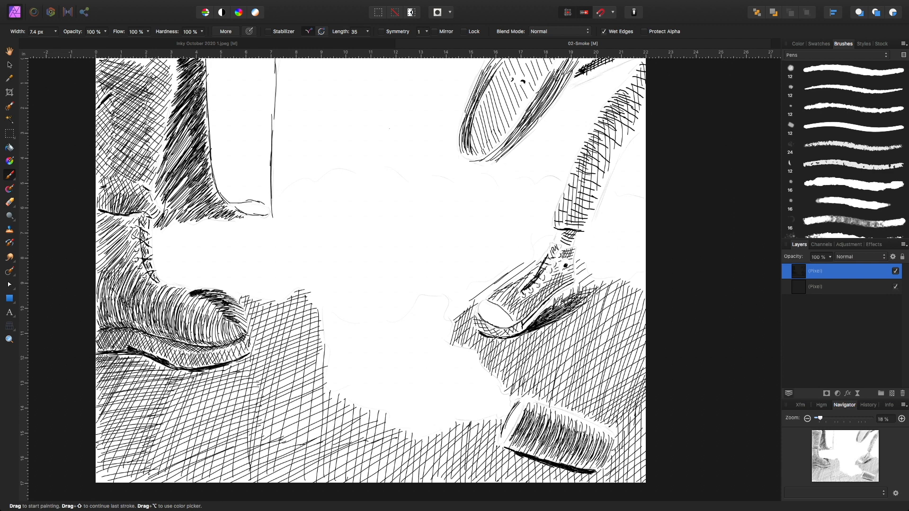
# Hatch short diagonal strokes along the upper part of the blank straight leg's outer edge, starting at the canvas's upper edge
pyautogui.moveTo(289, 58); pyautogui.dragTo(276, 64)
pyautogui.moveTo(294, 60); pyautogui.dragTo(281, 70)
pyautogui.moveTo(304, 59); pyautogui.dragTo(284, 77)
pyautogui.moveTo(303, 64); pyautogui.dragTo(276, 74)
pyautogui.moveTo(283, 62); pyautogui.dragTo(276, 76)
pyautogui.moveTo(288, 71); pyautogui.dragTo(276, 83)
pyautogui.moveTo(285, 80); pyautogui.dragTo(275, 94)
pyautogui.moveTo(286, 90); pyautogui.dragTo(273, 104)
# Continue the short diagonal hatching down the straight leg's outer edge to just above its lower tip
pyautogui.moveTo(285, 100); pyautogui.dragTo(274, 114)
pyautogui.moveTo(283, 110); pyautogui.dragTo(273, 124)
pyautogui.moveTo(284, 122); pyautogui.dragTo(272, 135)
pyautogui.moveTo(282, 133); pyautogui.dragTo(272, 147)
pyautogui.moveTo(283, 144); pyautogui.dragTo(272, 160)
pyautogui.moveTo(282, 158); pyautogui.dragTo(272, 173)
pyautogui.moveTo(282, 171); pyautogui.dragTo(272, 190)
pyautogui.moveTo(281, 188); pyautogui.dragTo(272, 201)
# Widen the dark area beside the straight leg with long diagonals, working upward from the smoke's edge
pyautogui.moveTo(296, 165); pyautogui.dragTo(275, 200)
pyautogui.moveTo(308, 151); pyautogui.dragTo(278, 194)
pyautogui.moveTo(318, 143)
pyautogui.mouseDown()
pyautogui.moveTo(275, 189)
pyautogui.moveTo(285, 177)
pyautogui.mouseUp()
pyautogui.moveTo(325, 129); pyautogui.dragTo(275, 183)
pyautogui.moveTo(324, 125); pyautogui.dragTo(275, 175)
pyautogui.moveTo(325, 120); pyautogui.dragTo(280, 166)
pyautogui.moveTo(331, 112)
pyautogui.mouseDown()
pyautogui.moveTo(278, 167)
pyautogui.moveTo(283, 155)
pyautogui.mouseUp()
pyautogui.moveTo(330, 104); pyautogui.dragTo(276, 159)
pyautogui.moveTo(330, 94)
pyautogui.mouseDown()
pyautogui.moveTo(272, 156)
pyautogui.moveTo(280, 144)
pyautogui.mouseUp()
pyautogui.moveTo(329, 89); pyautogui.dragTo(280, 138)
# Darken the upper part of the area beside the straight leg with overlapping long diagonal strokes
pyautogui.moveTo(276, 127); pyautogui.dragTo(326, 78)
pyautogui.moveTo(281, 109); pyautogui.dragTo(325, 67)
pyautogui.moveTo(282, 90)
pyautogui.mouseDown()
pyautogui.moveTo(319, 59)
pyautogui.moveTo(347, 59)
pyautogui.mouseUp()
pyautogui.moveTo(290, 115); pyautogui.dragTo(354, 75)
pyautogui.moveTo(287, 135); pyautogui.dragTo(357, 75)
# Hatch diagonals along the smoke's upper edge and in the dark gaps on both sides of the sneaker's leg
pyautogui.moveTo(293, 180)
pyautogui.mouseDown()
pyautogui.moveTo(329, 149)
pyautogui.moveTo(346, 147)
pyautogui.moveTo(341, 158)
pyautogui.moveTo(411, 149)
pyautogui.moveTo(424, 162)
pyautogui.moveTo(400, 166)
pyautogui.moveTo(504, 170)
pyautogui.moveTo(508, 181)
pyautogui.moveTo(564, 170)
pyautogui.mouseUp()
pyautogui.moveTo(637, 60)
pyautogui.mouseDown()
pyautogui.moveTo(564, 95)
pyautogui.moveTo(618, 71)
pyautogui.moveTo(588, 98)
pyautogui.moveTo(554, 108)
pyautogui.moveTo(600, 80)
pyautogui.moveTo(552, 109)
pyautogui.moveTo(500, 164)
pyautogui.moveTo(504, 179)
pyautogui.moveTo(545, 158)
pyautogui.moveTo(569, 169)
pyautogui.moveTo(575, 140)
pyautogui.moveTo(535, 161)
pyautogui.moveTo(599, 102)
pyautogui.moveTo(537, 154)
pyautogui.moveTo(580, 137)
pyautogui.moveTo(608, 89)
pyautogui.moveTo(530, 130)
pyautogui.moveTo(589, 104)
pyautogui.moveTo(549, 149)
pyautogui.mouseUp()
pyautogui.moveTo(616, 192)
pyautogui.mouseDown()
pyautogui.moveTo(643, 194)
pyautogui.moveTo(620, 165)
pyautogui.moveTo(639, 132)
pyautogui.moveTo(622, 170)
pyautogui.moveTo(642, 193)
pyautogui.moveTo(622, 167)
pyautogui.moveTo(637, 142)
pyautogui.moveTo(634, 176)
pyautogui.mouseUp()
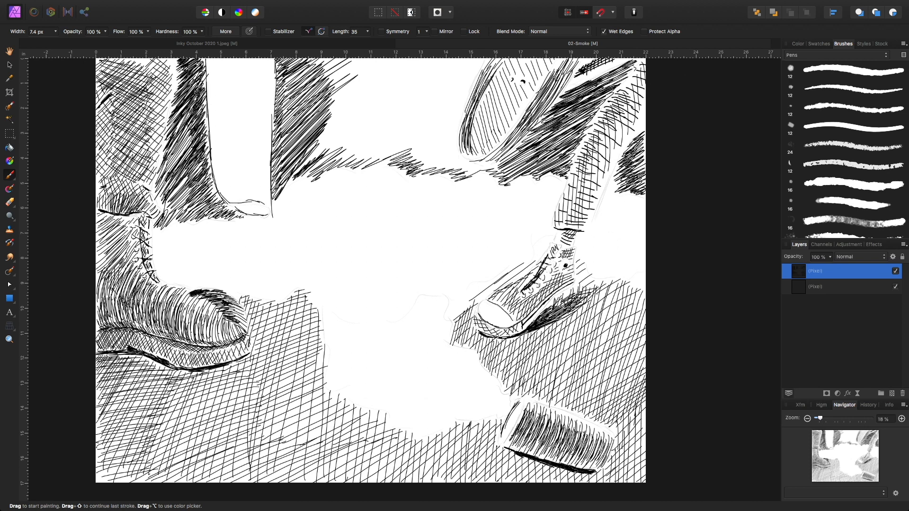
# Fill the background between the straight leg and the raised sole with dense diagonals up to the canvas's upper edge
pyautogui.moveTo(363, 92)
pyautogui.mouseDown()
pyautogui.moveTo(331, 63)
pyautogui.moveTo(310, 62)
pyautogui.moveTo(284, 88)
pyautogui.moveTo(353, 61)
pyautogui.moveTo(332, 95)
pyautogui.moveTo(374, 71)
pyautogui.moveTo(322, 113)
pyautogui.moveTo(388, 66)
pyautogui.moveTo(322, 125)
pyautogui.moveTo(403, 61)
pyautogui.moveTo(308, 152)
pyautogui.moveTo(415, 66)
pyautogui.moveTo(313, 156)
pyautogui.moveTo(424, 76)
pyautogui.moveTo(327, 154)
pyautogui.moveTo(431, 78)
pyautogui.moveTo(326, 161)
pyautogui.moveTo(426, 95)
pyautogui.moveTo(345, 156)
pyautogui.moveTo(417, 104)
pyautogui.moveTo(355, 163)
pyautogui.moveTo(422, 113)
pyautogui.moveTo(371, 161)
pyautogui.moveTo(433, 126)
pyautogui.moveTo(398, 158)
pyautogui.moveTo(443, 133)
pyautogui.moveTo(411, 168)
pyautogui.moveTo(452, 147)
pyautogui.moveTo(454, 170)
pyautogui.moveTo(480, 171)
pyautogui.mouseUp()
pyautogui.moveTo(426, 125)
pyautogui.mouseDown()
pyautogui.moveTo(464, 78)
pyautogui.moveTo(450, 63)
pyautogui.moveTo(425, 63)
pyautogui.moveTo(390, 83)
pyautogui.mouseUp()
pyautogui.scroll(4, 369, 279)
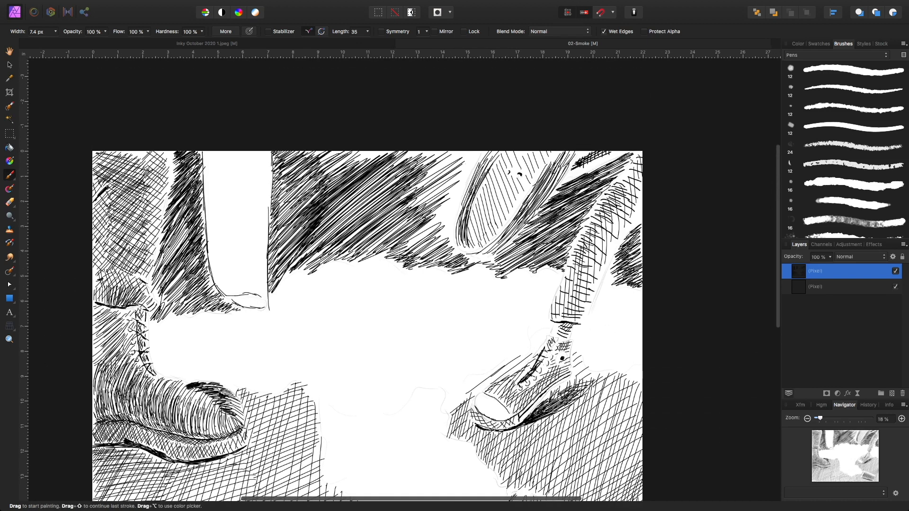
pyautogui.moveTo(375, 153)
pyautogui.mouseDown()
pyautogui.moveTo(337, 170)
pyautogui.moveTo(296, 163)
pyautogui.moveTo(460, 152)
pyautogui.moveTo(426, 180)
pyautogui.moveTo(467, 156)
pyautogui.moveTo(436, 199)
pyautogui.moveTo(412, 208)
pyautogui.moveTo(455, 177)
pyautogui.moveTo(407, 216)
pyautogui.moveTo(426, 232)
pyautogui.moveTo(407, 241)
pyautogui.moveTo(449, 213)
pyautogui.moveTo(422, 246)
pyautogui.moveTo(448, 229)
pyautogui.moveTo(436, 248)
pyautogui.moveTo(453, 201)
pyautogui.moveTo(440, 208)
pyautogui.moveTo(464, 182)
pyautogui.moveTo(454, 175)
pyautogui.moveTo(466, 172)
pyautogui.moveTo(452, 175)
pyautogui.moveTo(473, 159)
pyautogui.moveTo(450, 163)
pyautogui.mouseUp()
pyautogui.moveTo(452, 254)
pyautogui.mouseDown()
pyautogui.moveTo(443, 233)
pyautogui.moveTo(462, 183)
pyautogui.mouseUp()
pyautogui.moveTo(480, 152); pyautogui.dragTo(465, 159)
pyautogui.moveTo(463, 156); pyautogui.dragTo(450, 163)
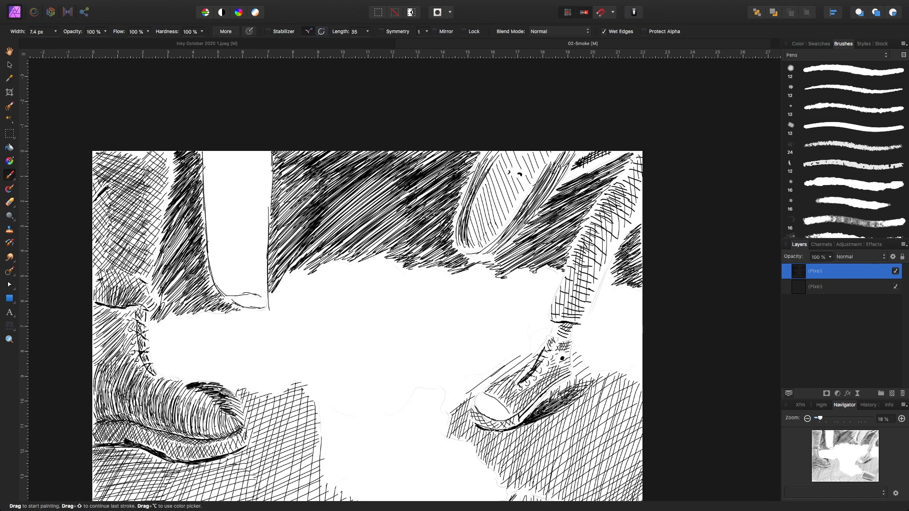
# Cross-hatch the ground along the sneaker's upper side, from behind its toe up to the laces
pyautogui.scroll(-5, 376, 274)
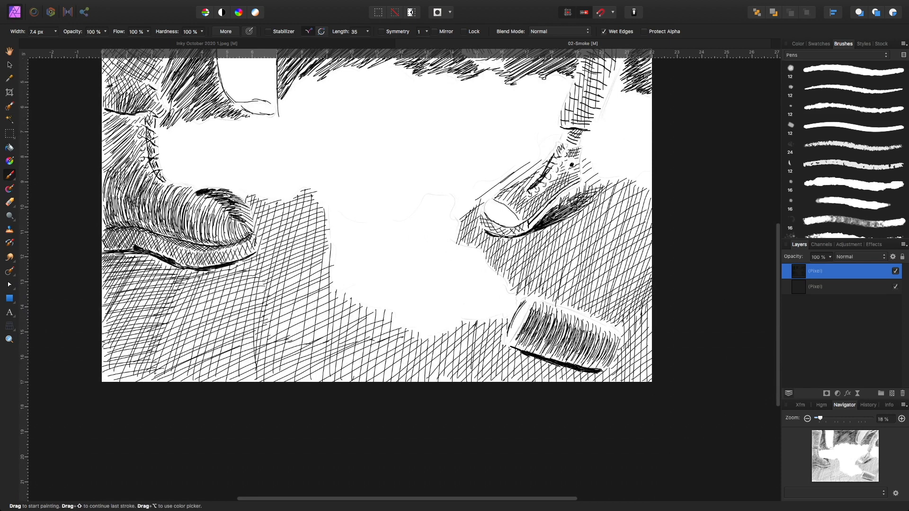
pyautogui.moveTo(484, 198)
pyautogui.mouseDown()
pyautogui.moveTo(458, 216)
pyautogui.moveTo(456, 206)
pyautogui.moveTo(460, 220)
pyautogui.mouseUp()
pyautogui.moveTo(472, 190)
pyautogui.mouseDown()
pyautogui.moveTo(466, 213)
pyautogui.moveTo(473, 208)
pyautogui.mouseUp()
pyautogui.moveTo(484, 183)
pyautogui.mouseDown()
pyautogui.moveTo(476, 209)
pyautogui.moveTo(482, 204)
pyautogui.mouseUp()
pyautogui.moveTo(493, 181)
pyautogui.mouseDown()
pyautogui.moveTo(486, 202)
pyautogui.moveTo(494, 195)
pyautogui.mouseUp()
pyautogui.moveTo(503, 177); pyautogui.dragTo(497, 194)
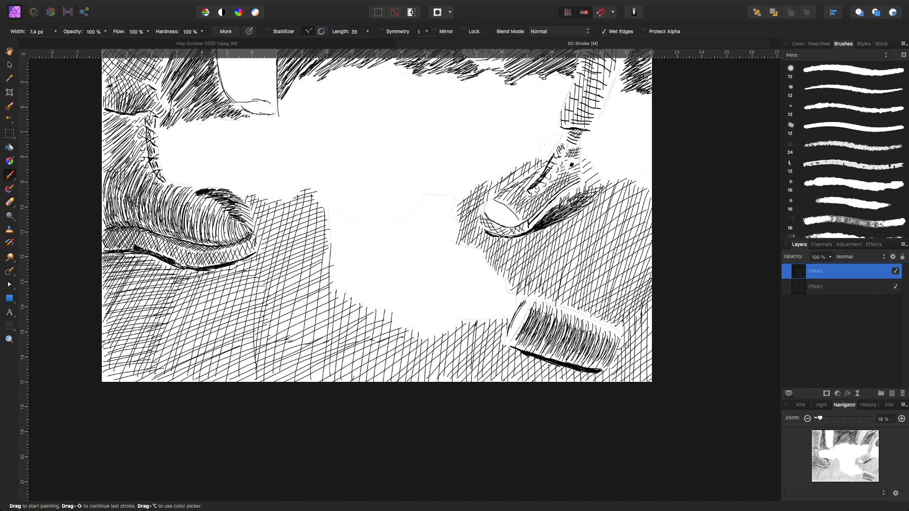
pyautogui.moveTo(555, 145); pyautogui.dragTo(544, 161)
pyautogui.moveTo(549, 145); pyautogui.dragTo(547, 162)
# Save the illustration with the whole canvas in view
pyautogui.scroll(5, 393, 265)
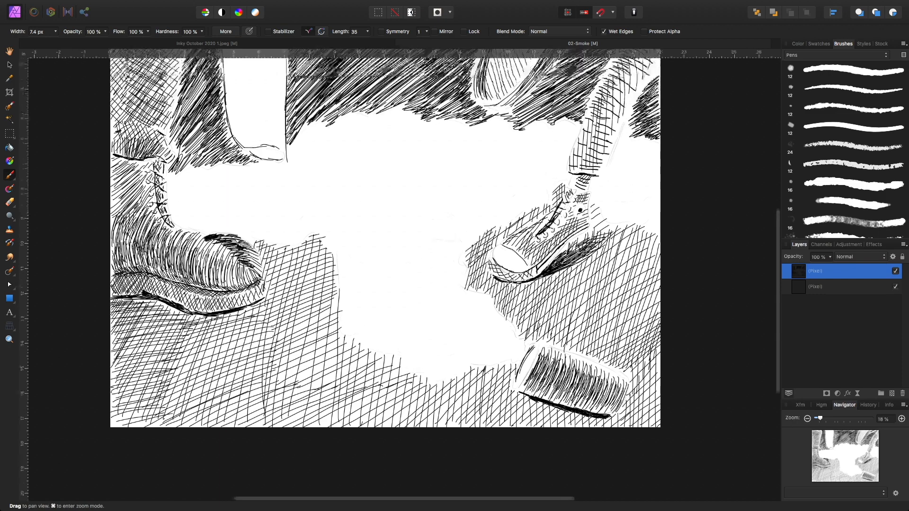
pyautogui.press('super+minus')
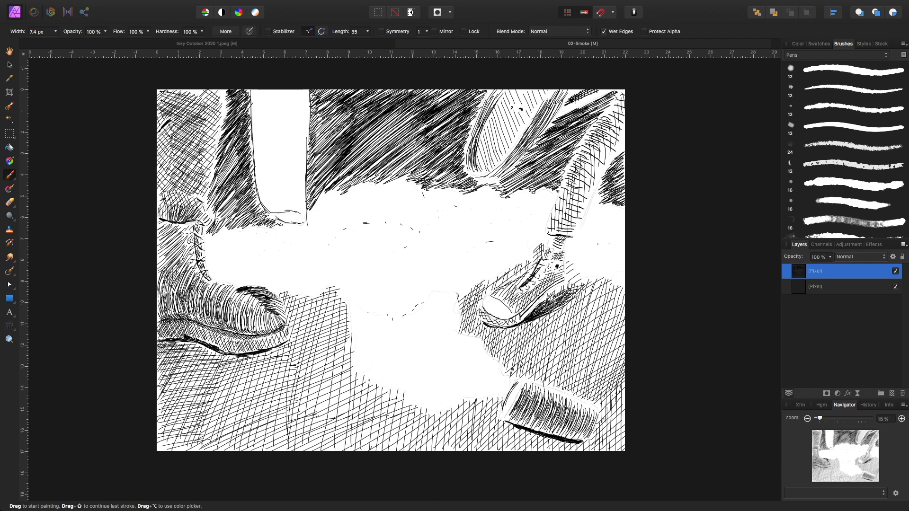
pyautogui.press('super+s')
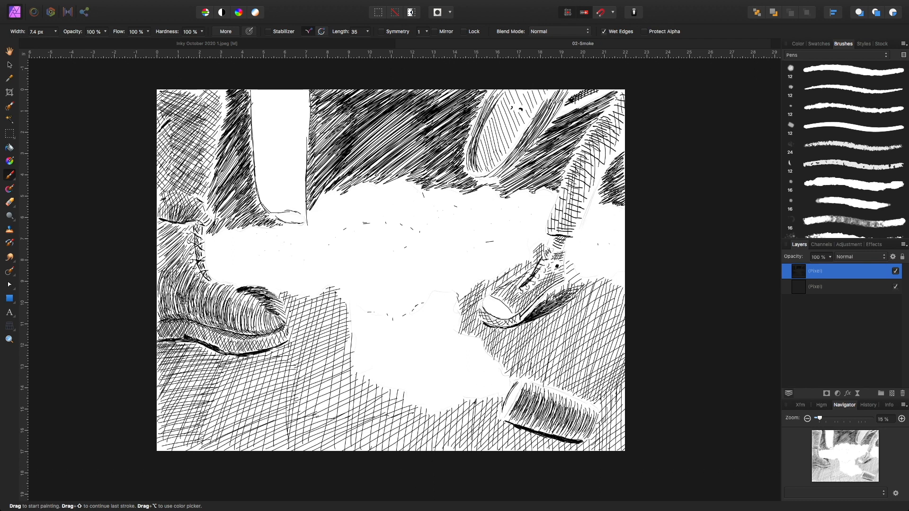